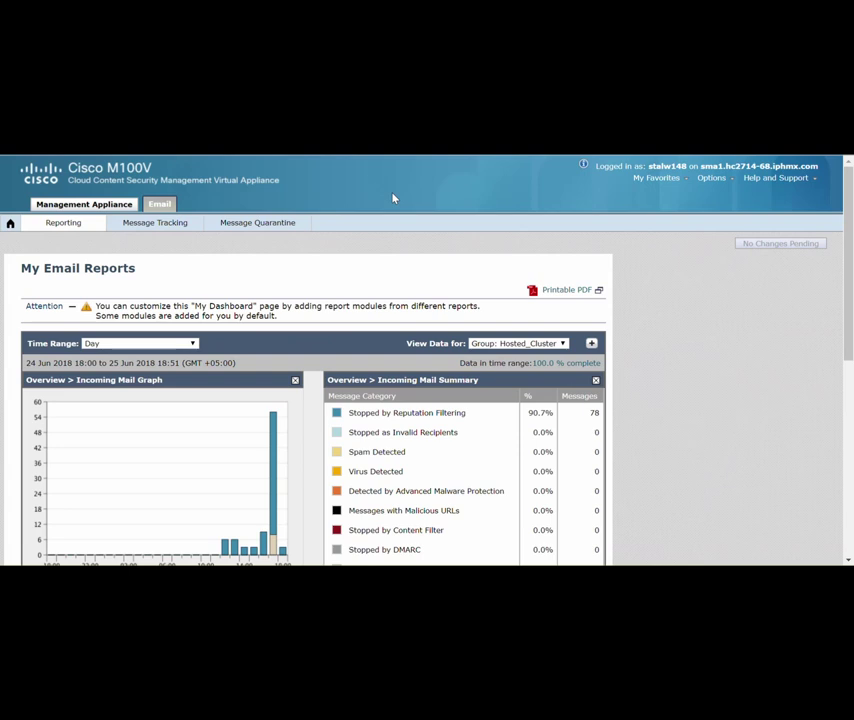
# Look over the M100V appliance header and its account options list.
pyautogui.moveTo(818, 166); pyautogui.dragTo(700, 166)
pyautogui.click(712, 178)
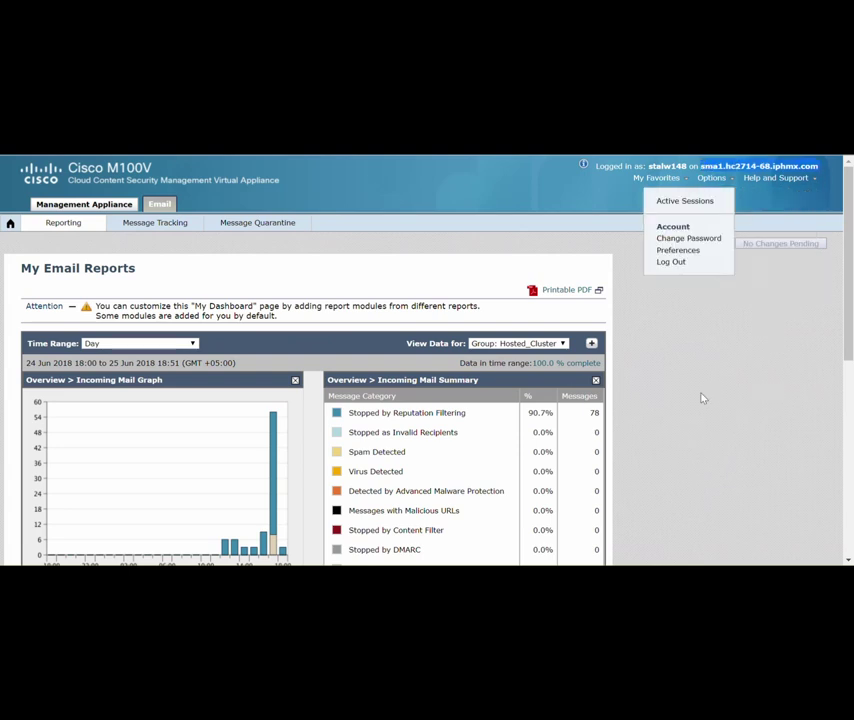
pyautogui.click(702, 398)
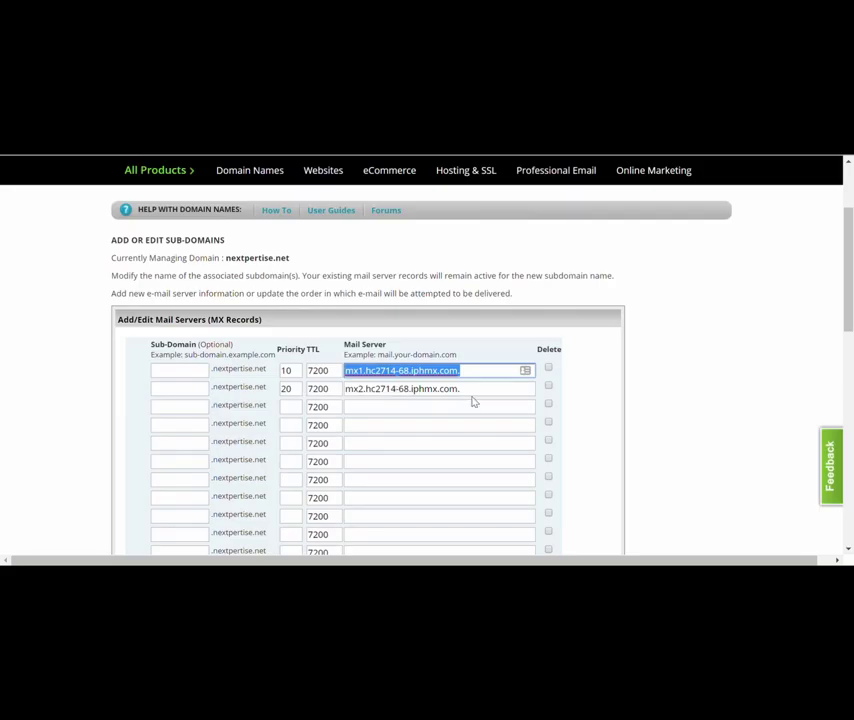
# Review the nextpertise.net MX records listing mx1 and mx2.hc2714-68.iphmx.com.
pyautogui.moveTo(463, 389); pyautogui.dragTo(342, 389)
pyautogui.click(465, 390)
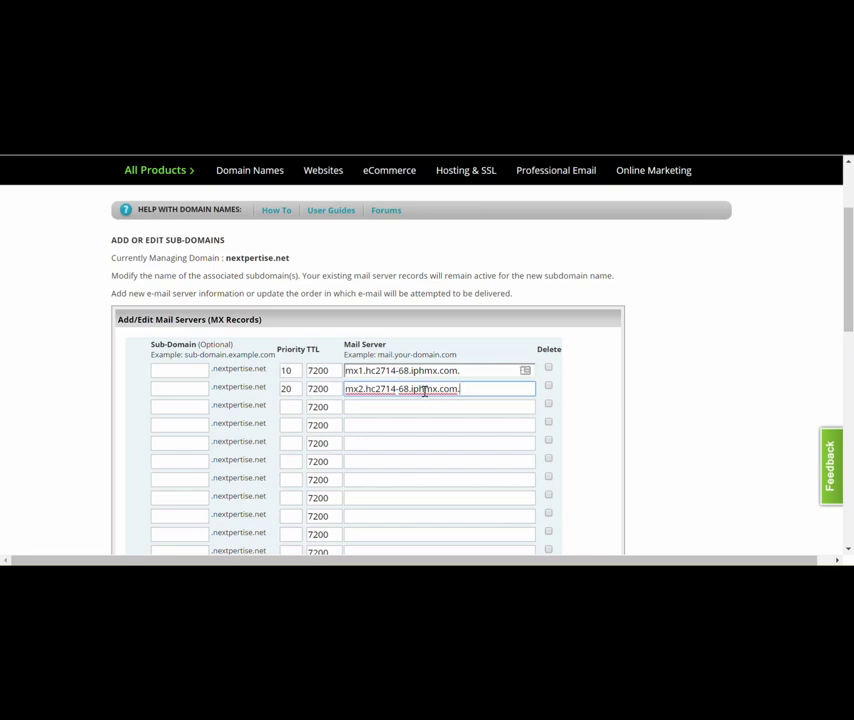
# Save MX records mx1.hc2714-68.iphmx.com (priority 10) and mx2.hc2714-68.iphmx.com (priority 20).
pyautogui.moveTo(476, 388); pyautogui.dragTo(332, 389)
pyautogui.click(375, 388)
pyautogui.scroll(-1, 708, 390)
pyautogui.scroll(-5, 708, 391)
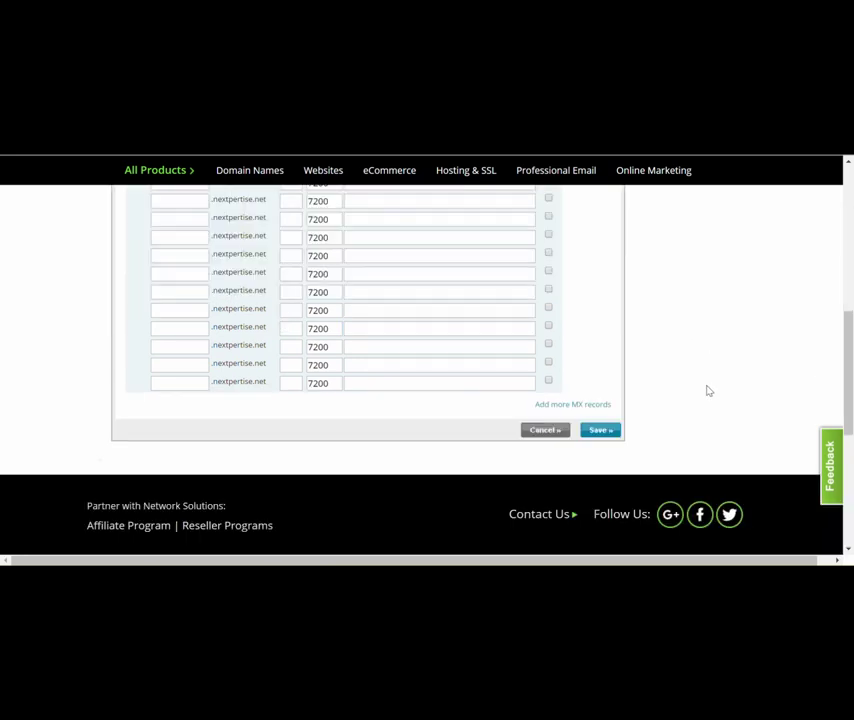
pyautogui.click(612, 430)
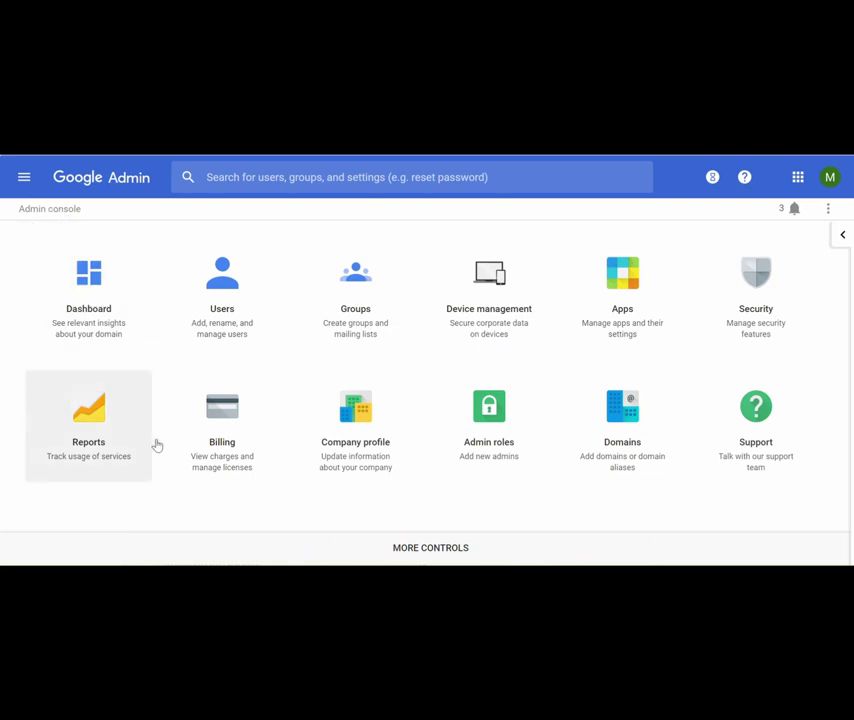
# Navigate Apps > G Suite > nextpertise.net > Gmail and open its Advanced settings.
pyautogui.click(24, 177)
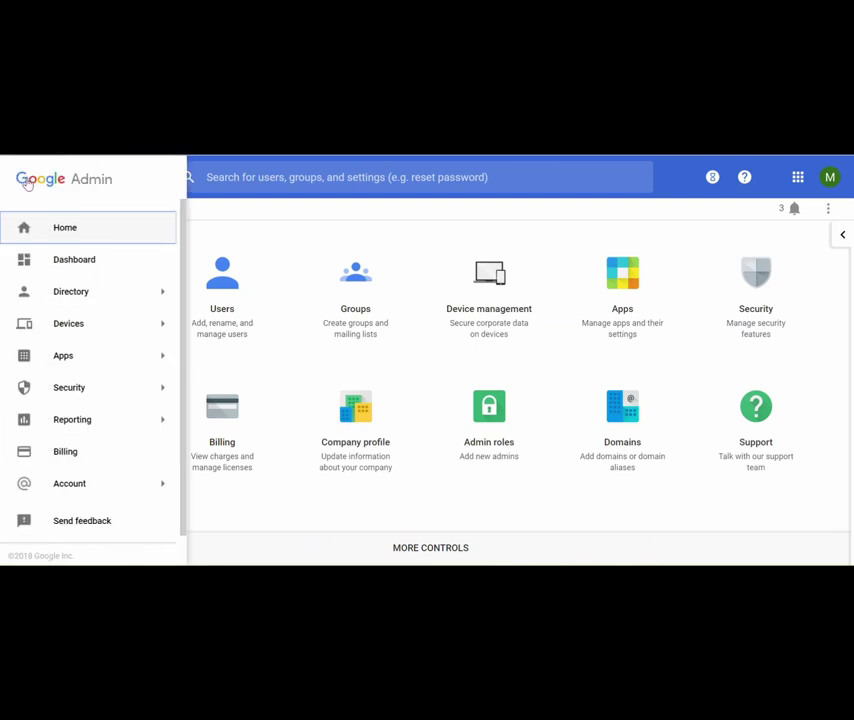
pyautogui.moveTo(55, 311)
pyautogui.moveTo(77, 362)
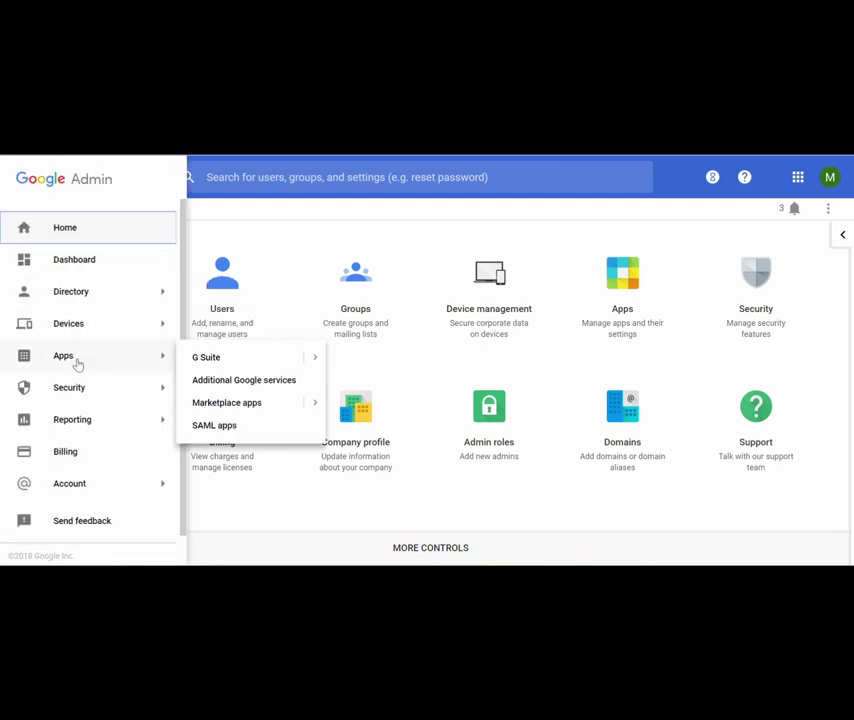
pyautogui.click(218, 365)
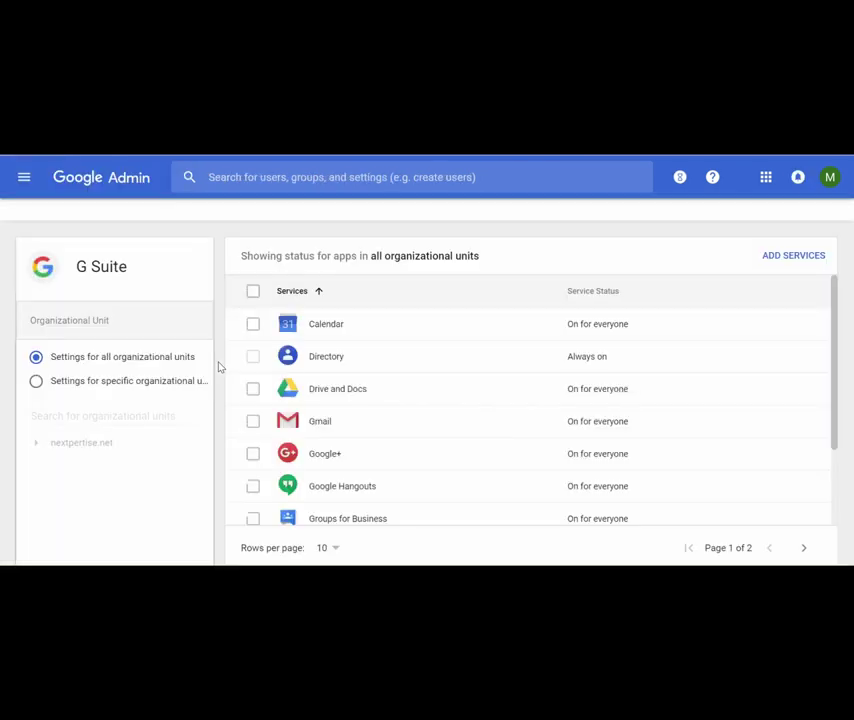
pyautogui.click(35, 381)
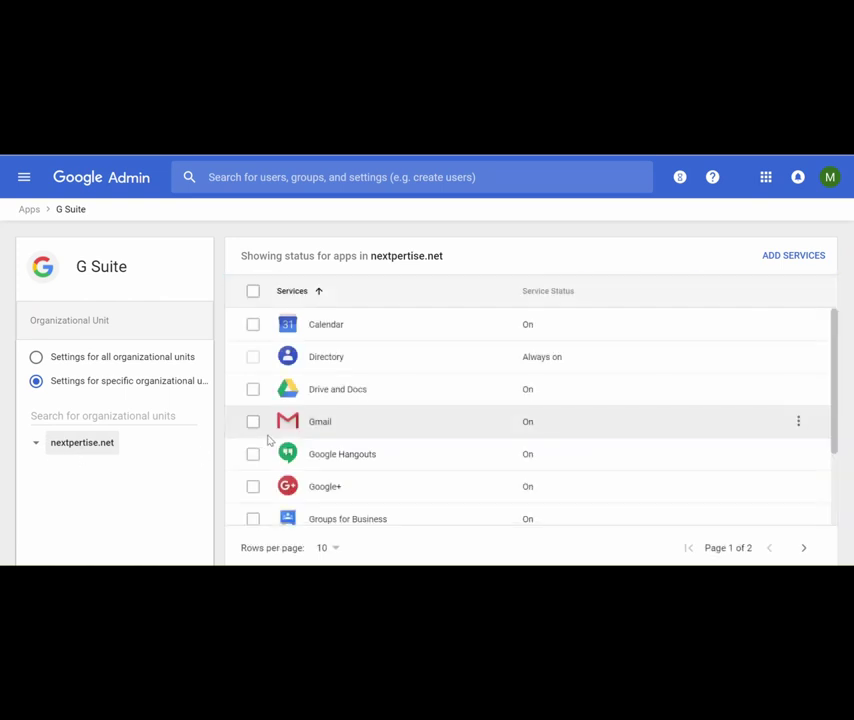
pyautogui.click(295, 427)
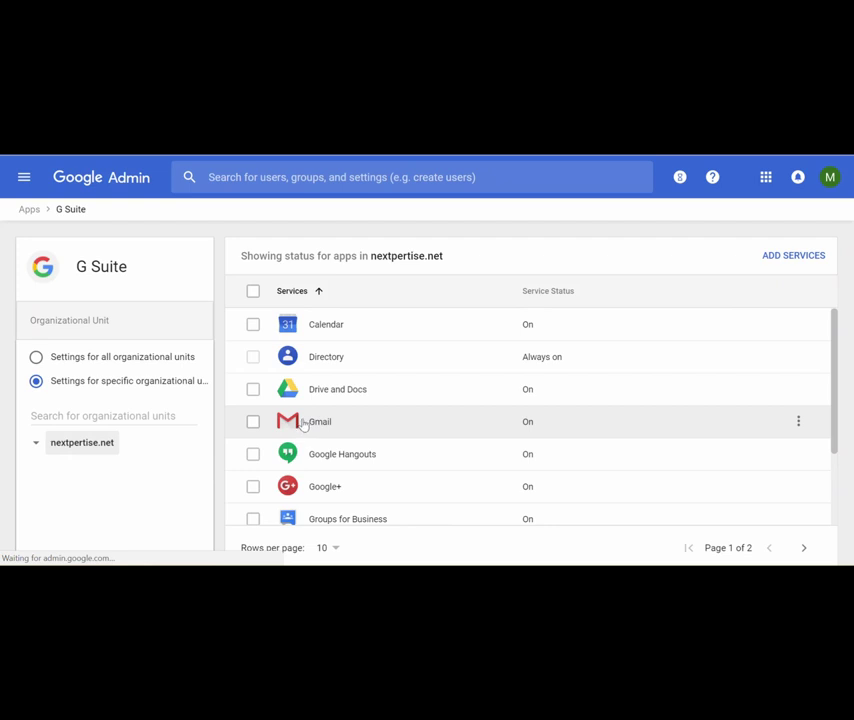
pyautogui.click(303, 425)
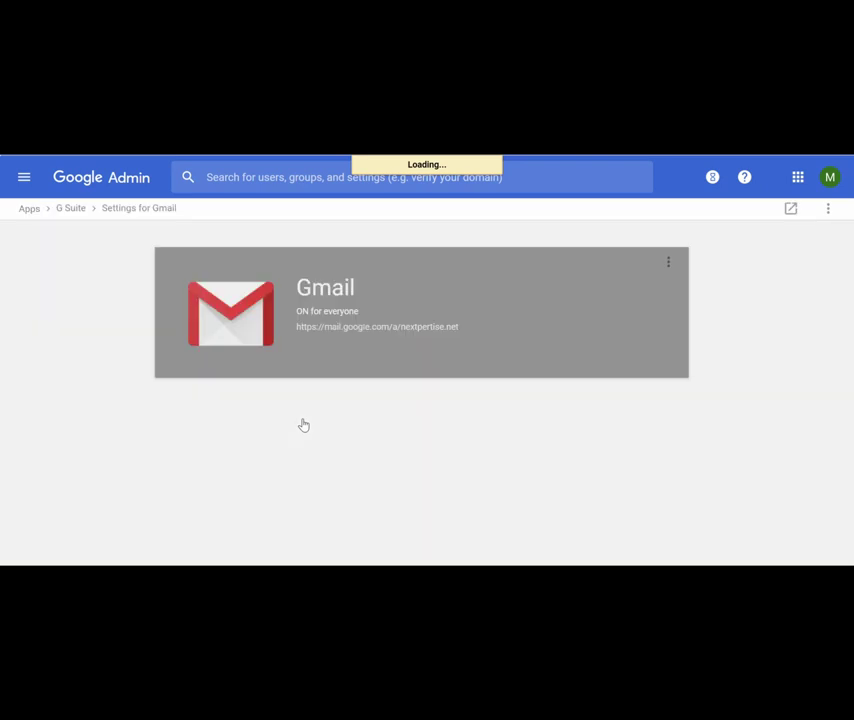
pyautogui.scroll(-5, 305, 418)
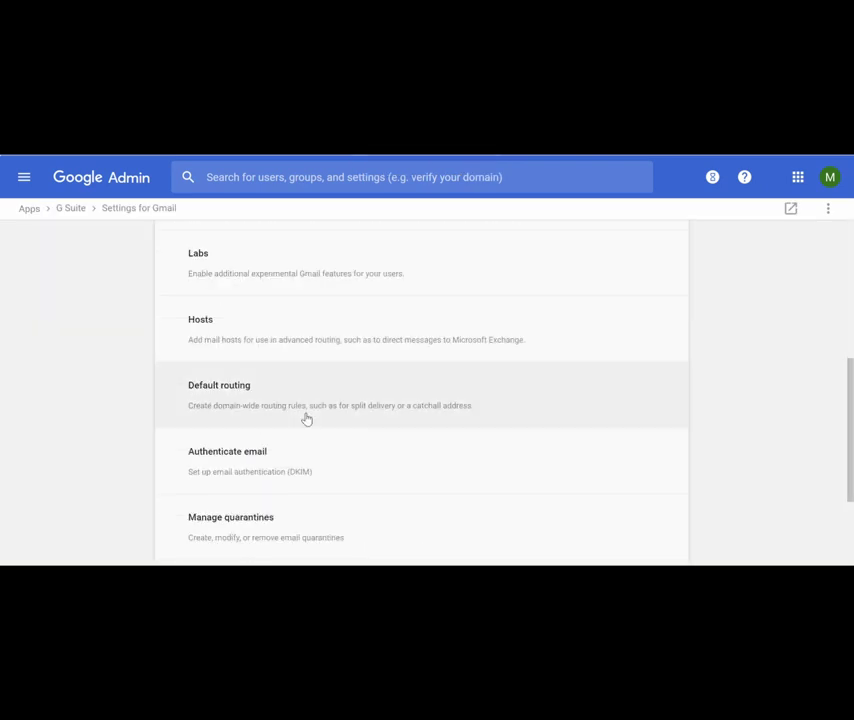
pyautogui.scroll(-3, 305, 418)
pyautogui.click(222, 500)
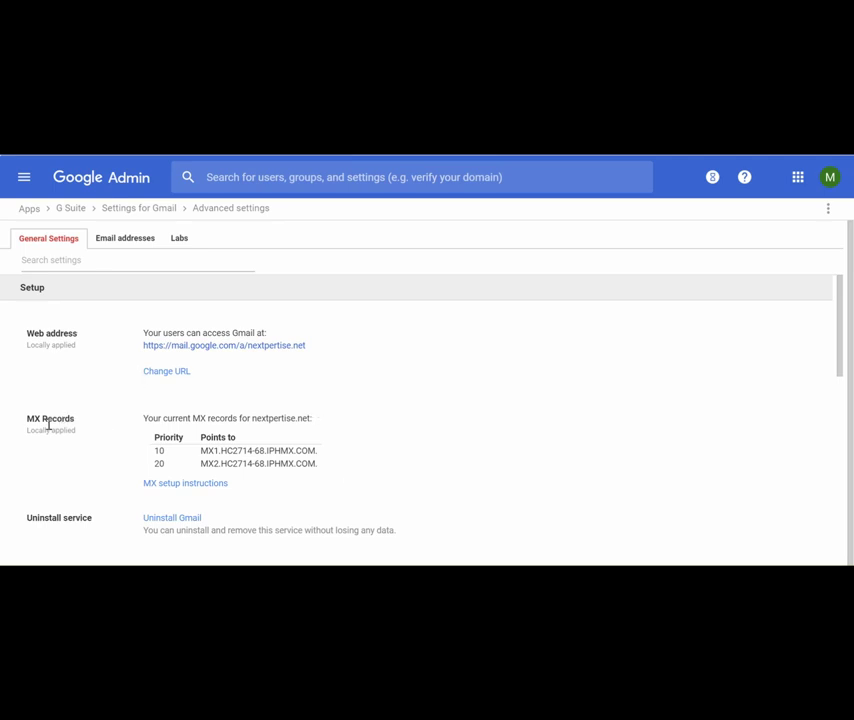
# Check the two iphmx.com MX record entries in Gmail's General Settings.
pyautogui.moveTo(155, 451); pyautogui.dragTo(322, 469)
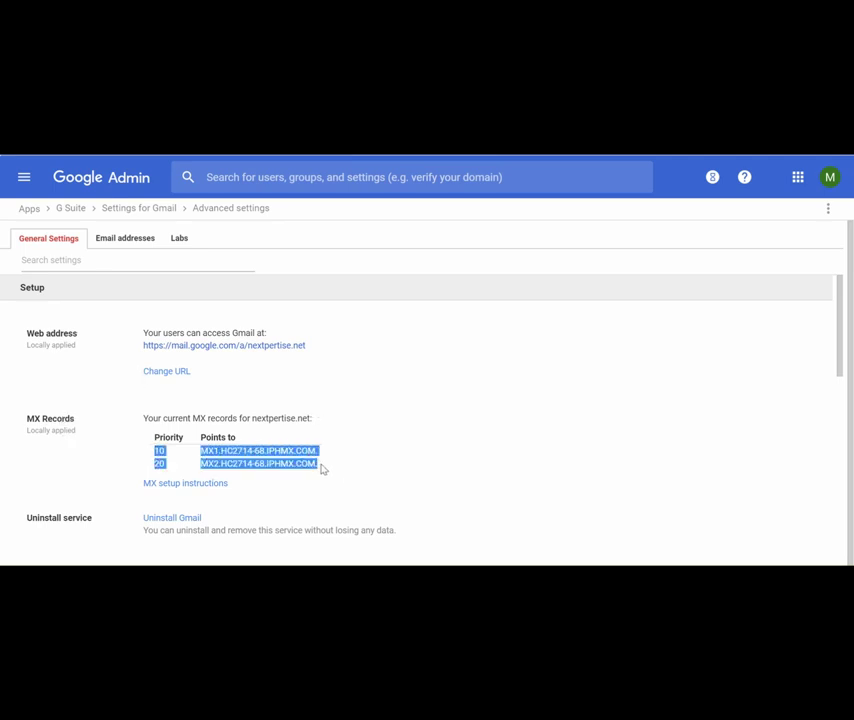
pyautogui.click(322, 469)
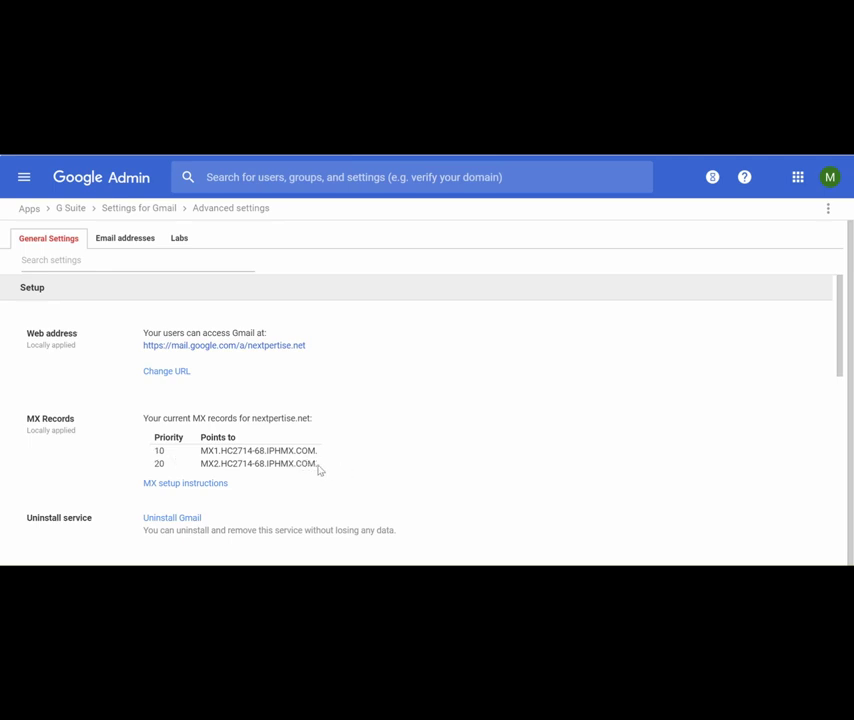
pyautogui.scroll(-3, 391, 461)
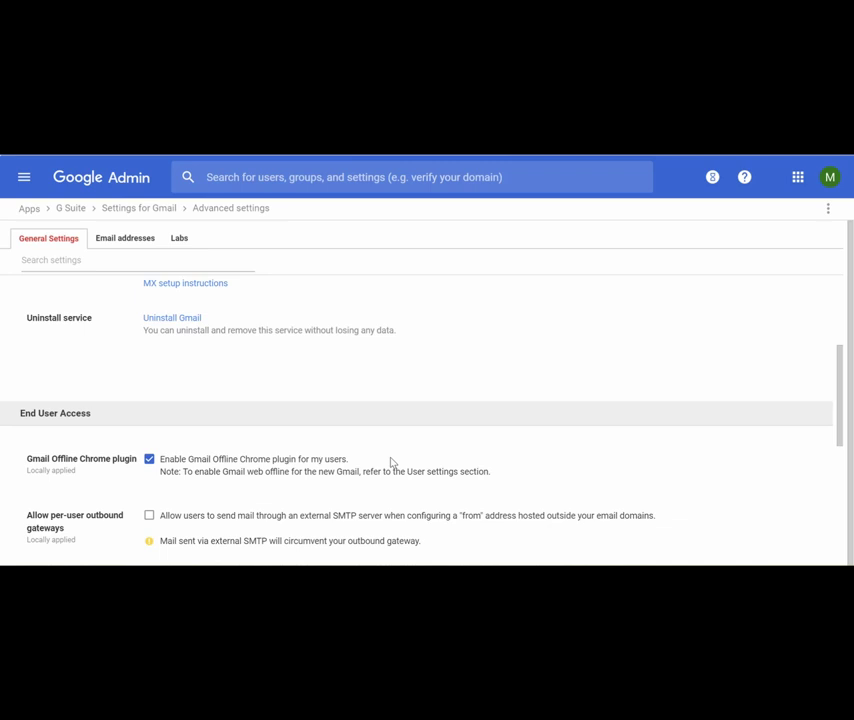
pyautogui.scroll(2, 391, 461)
pyautogui.scroll(-4, 391, 461)
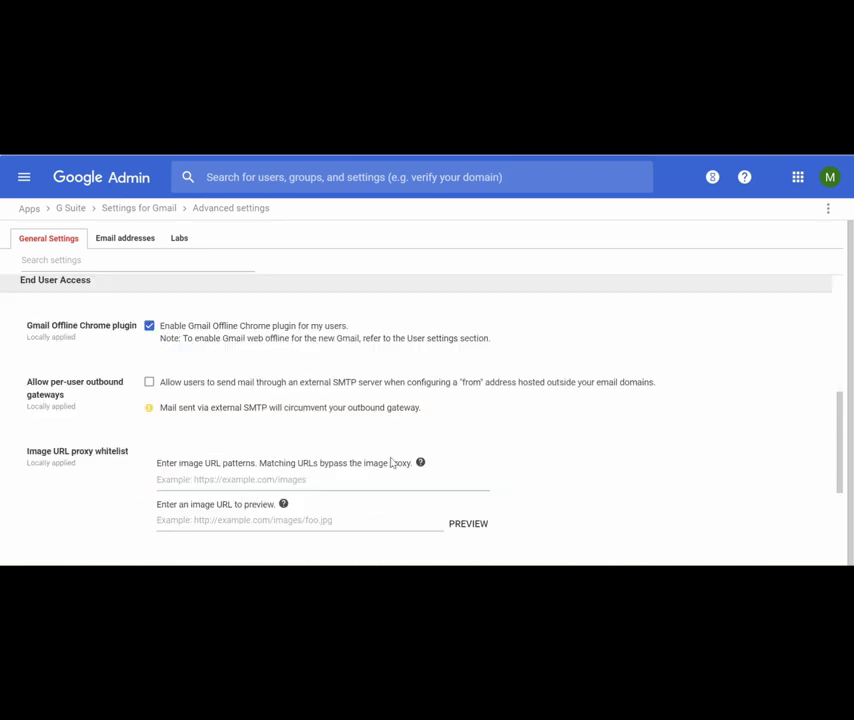
pyautogui.scroll(5, 391, 461)
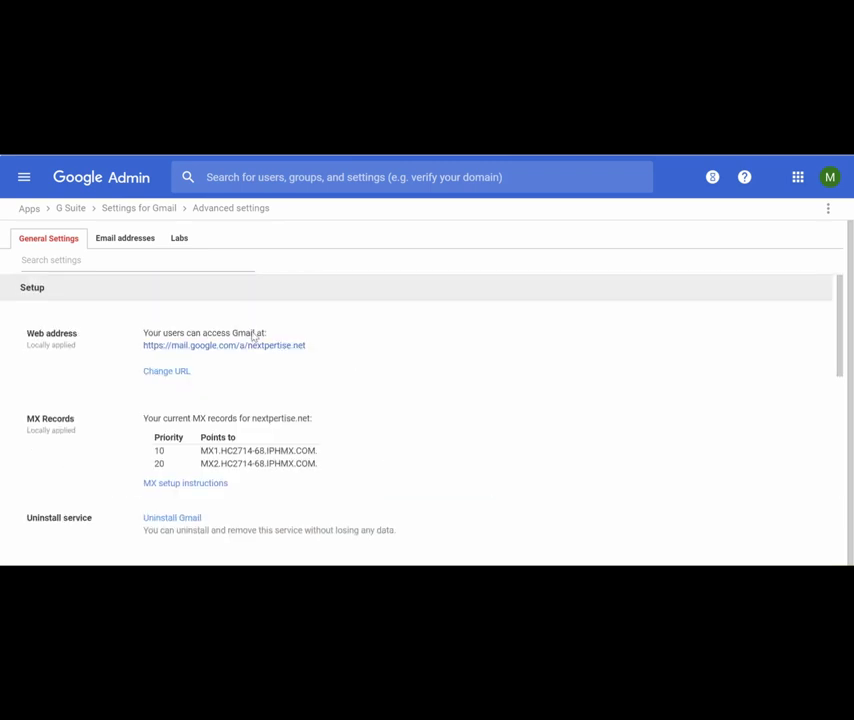
# Return to the Google Admin console home page.
pyautogui.click(24, 177)
pyautogui.moveTo(73, 290)
pyautogui.click(69, 230)
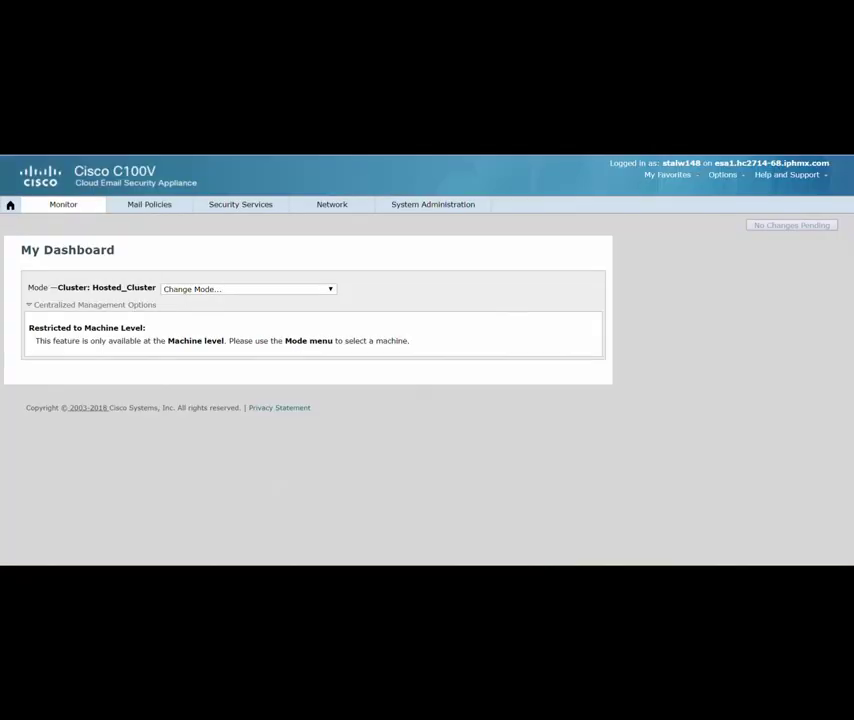
# Go to Mail Policies > Recipient Access Table and open the nextpertise.net entry.
pyautogui.click(433, 204)
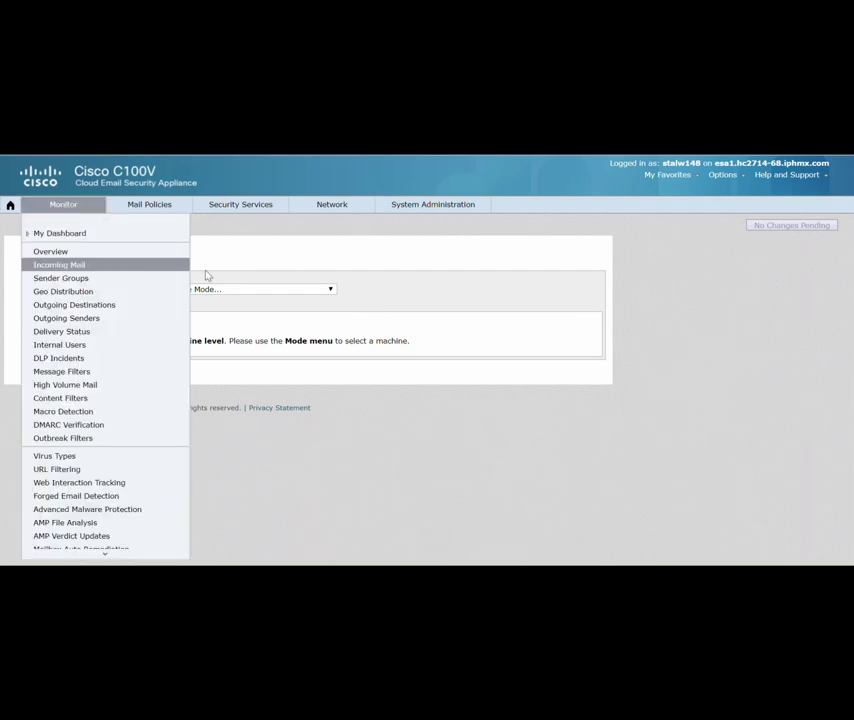
pyautogui.moveTo(153, 210)
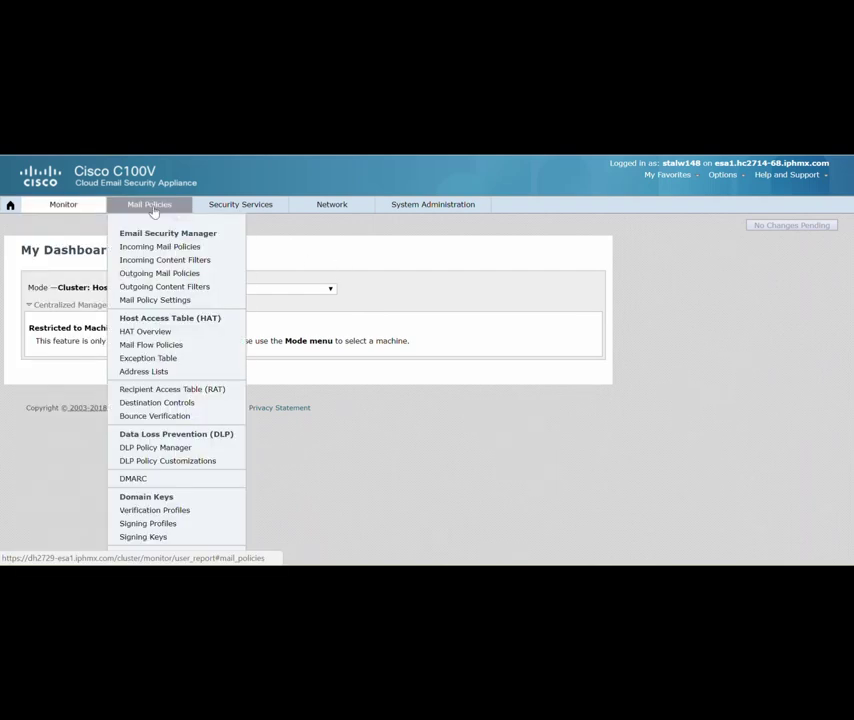
pyautogui.click(162, 393)
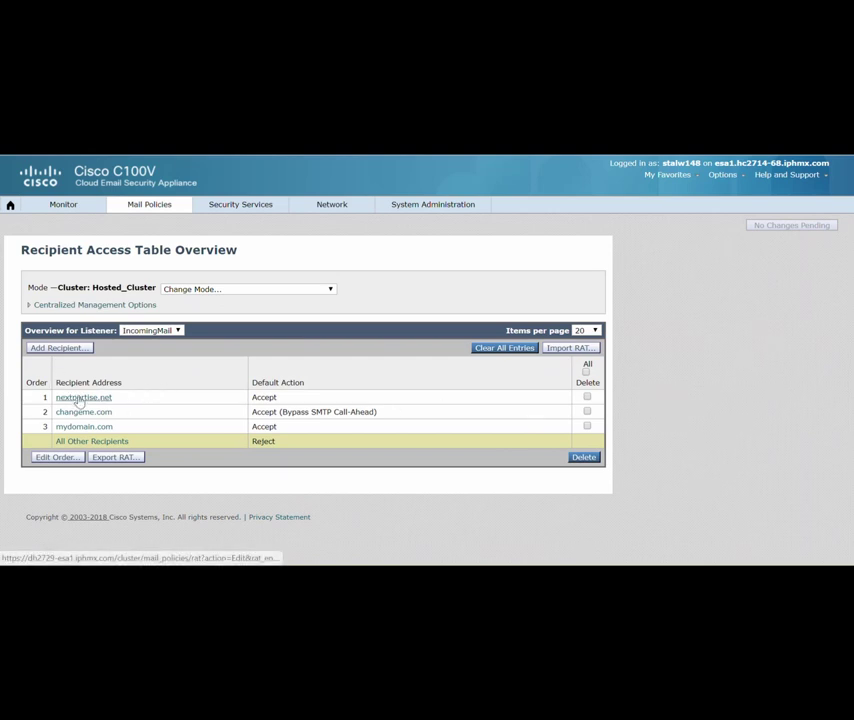
pyautogui.click(80, 399)
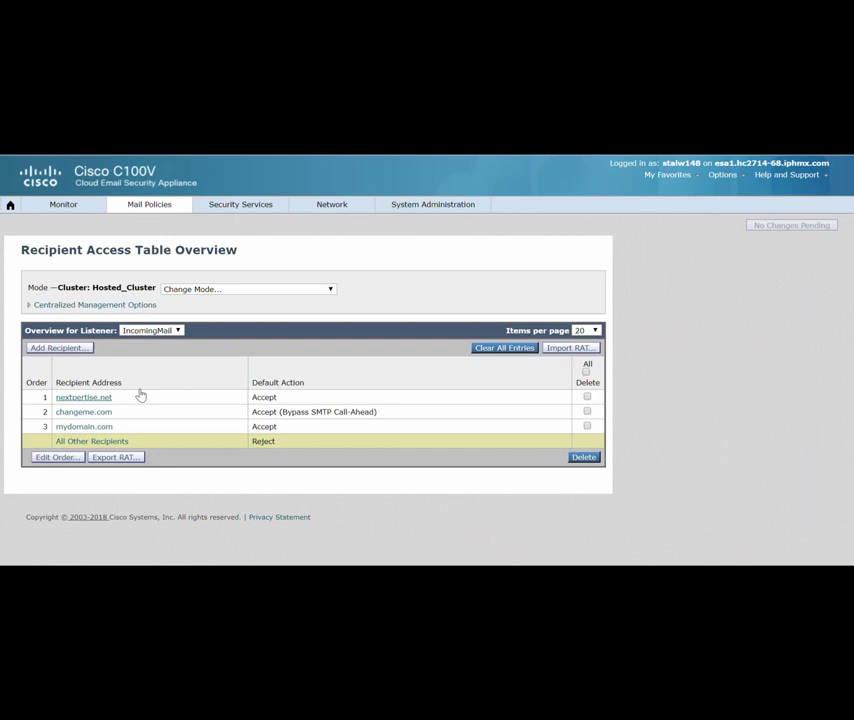
# Keep the nextpertise.net recipient entry's action set to Accept and submit it.
pyautogui.click(225, 349)
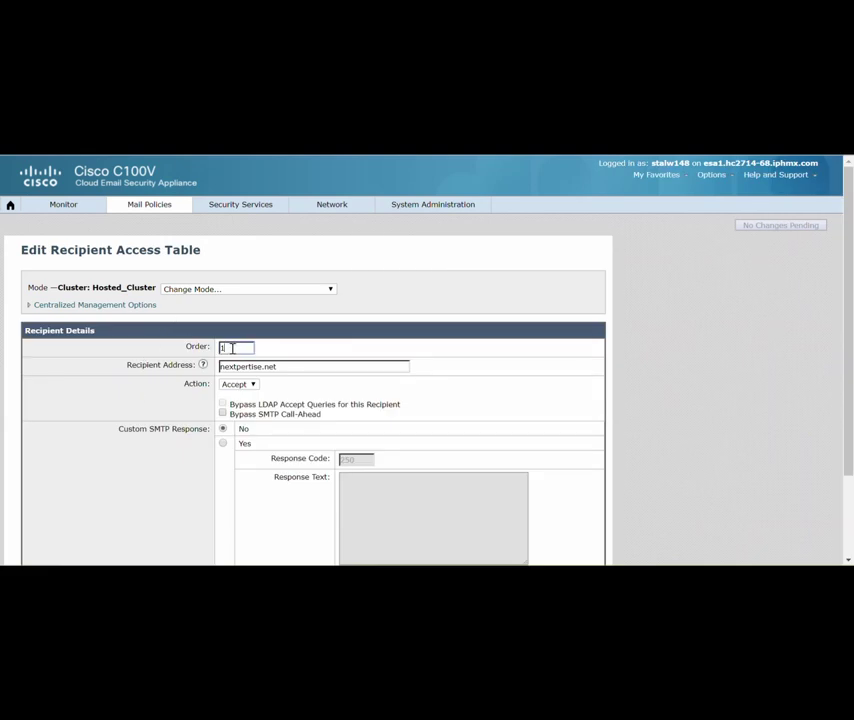
pyautogui.tripleClick(288, 365)
pyautogui.click(125, 391)
pyautogui.scroll(-3, 166, 462)
pyautogui.click(238, 279)
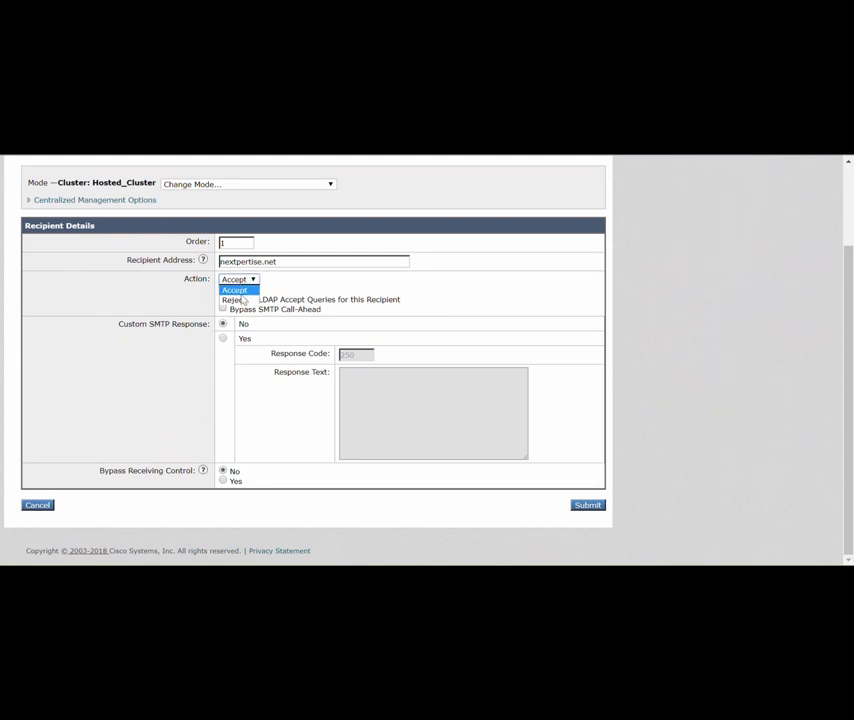
pyautogui.click(241, 294)
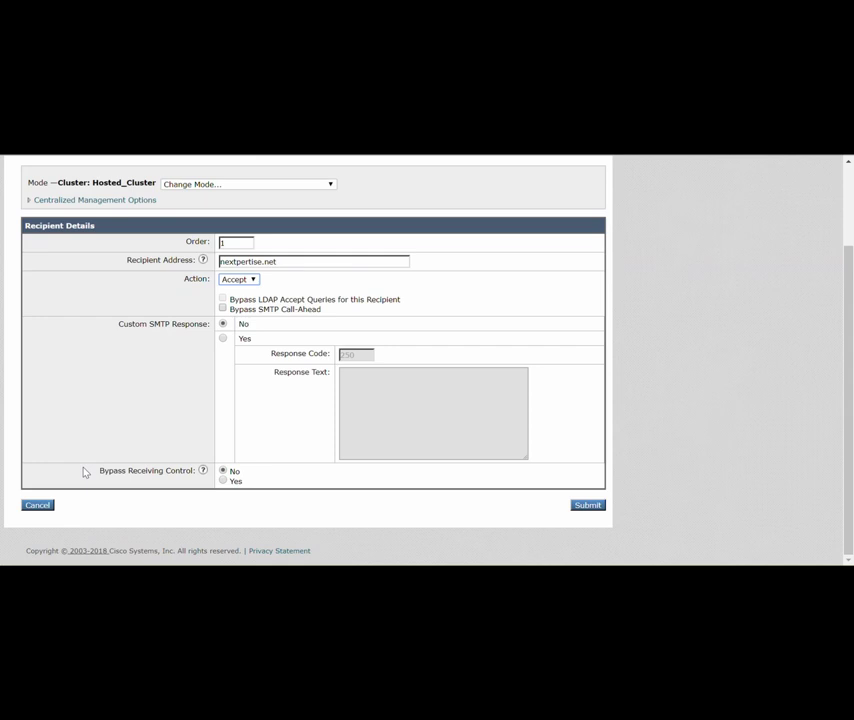
pyautogui.click(589, 505)
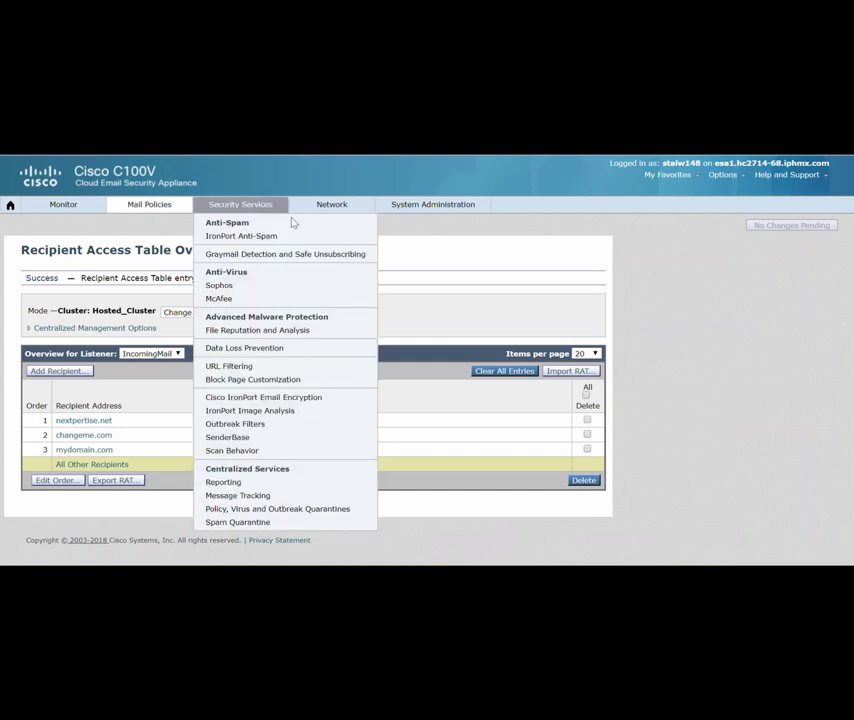
# Submit the nextpertise.net SMTP route with Google aspmx destination hosts on port 25.
pyautogui.moveTo(309, 212)
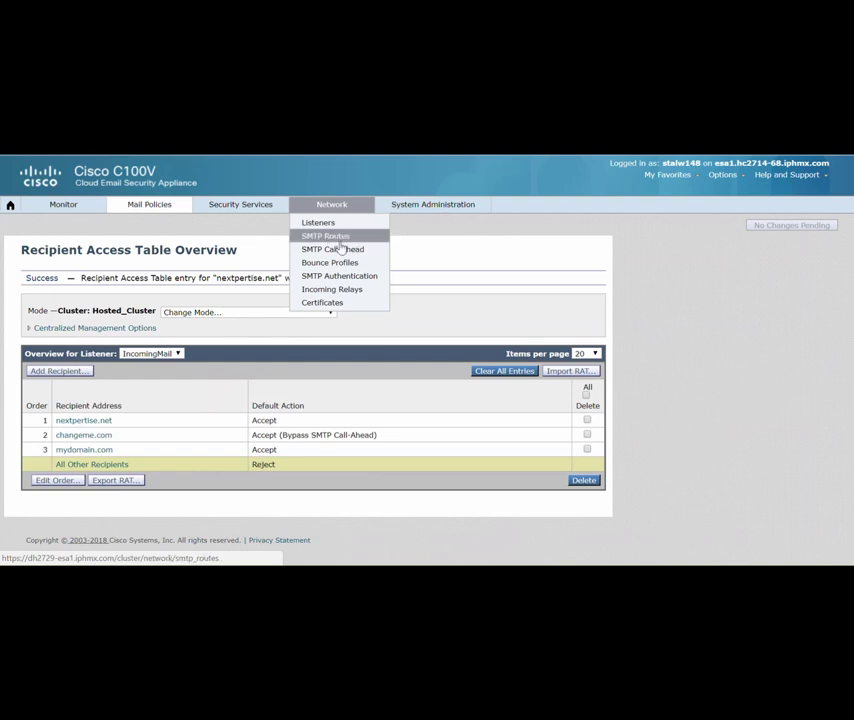
pyautogui.click(344, 237)
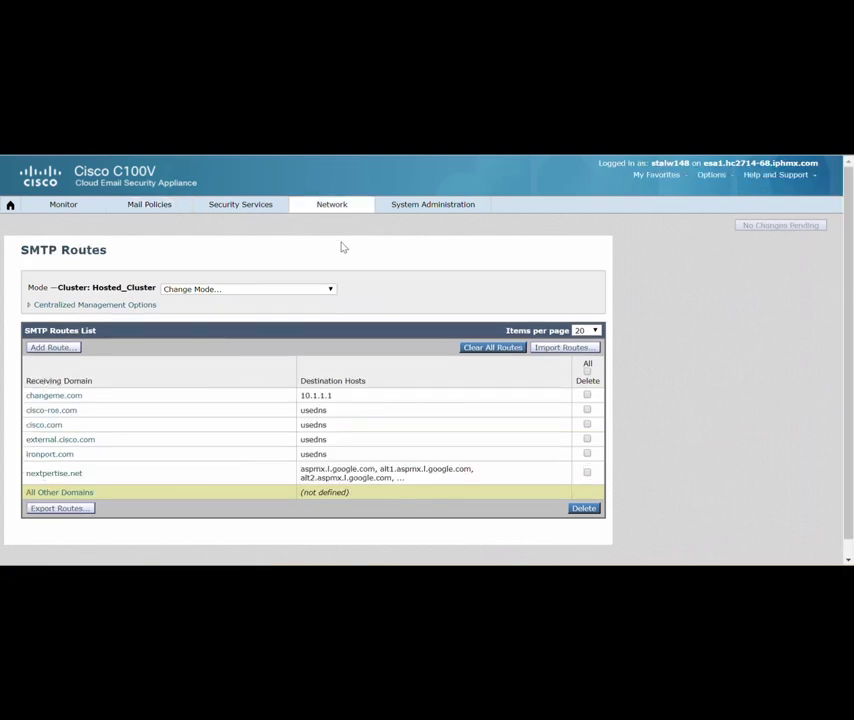
pyautogui.click(47, 475)
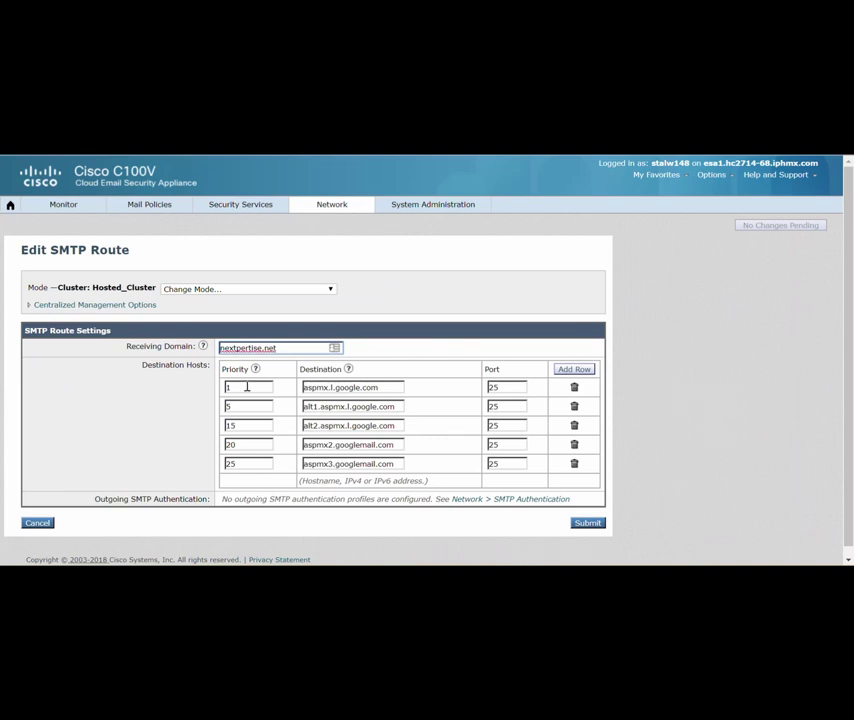
pyautogui.moveTo(278, 348); pyautogui.dragTo(201, 355)
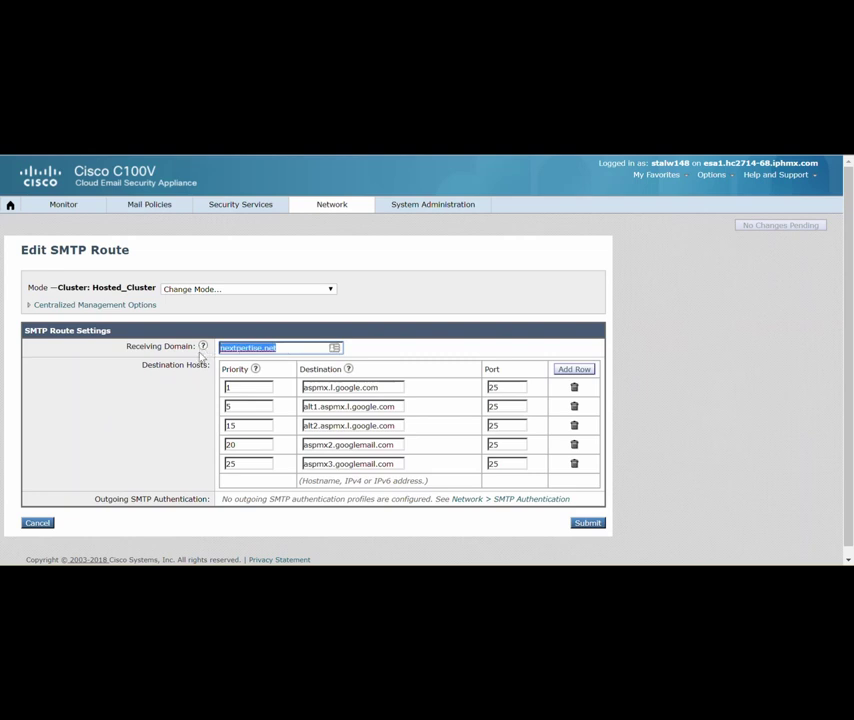
pyautogui.click(257, 387)
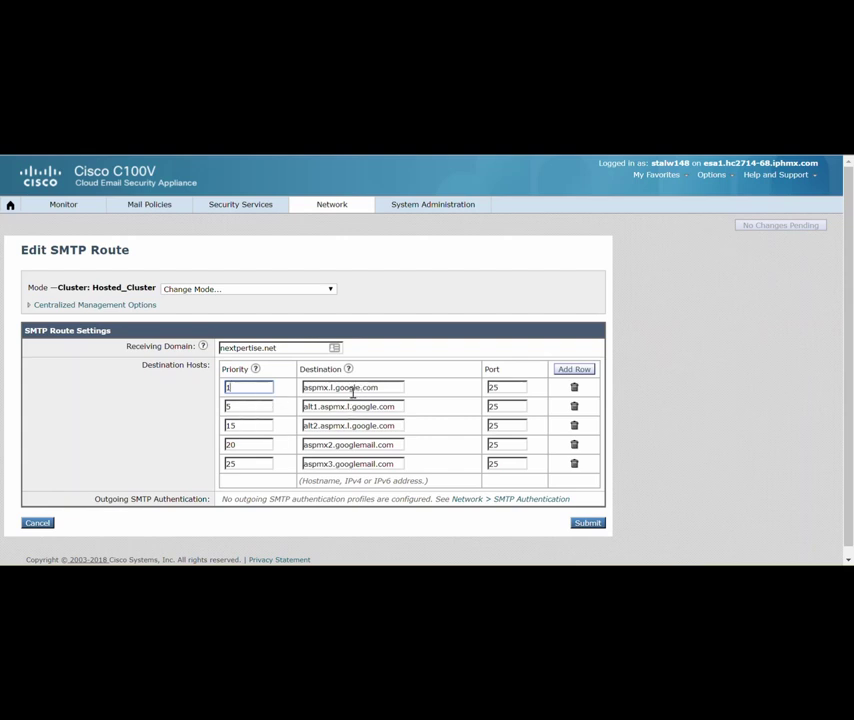
pyautogui.doubleClick(228, 387)
pyautogui.click(589, 525)
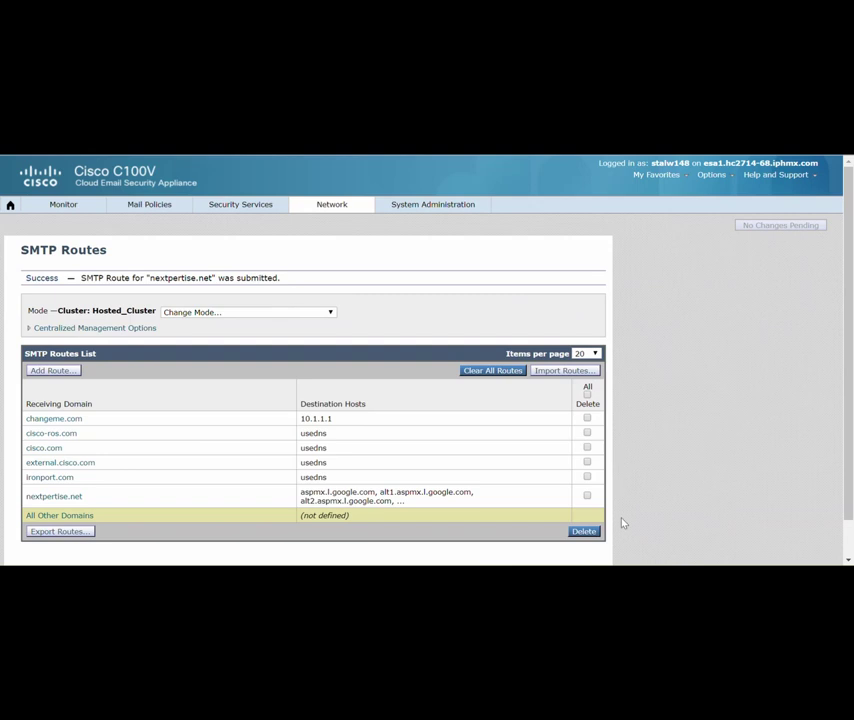
pyautogui.moveTo(302, 492); pyautogui.dragTo(406, 505)
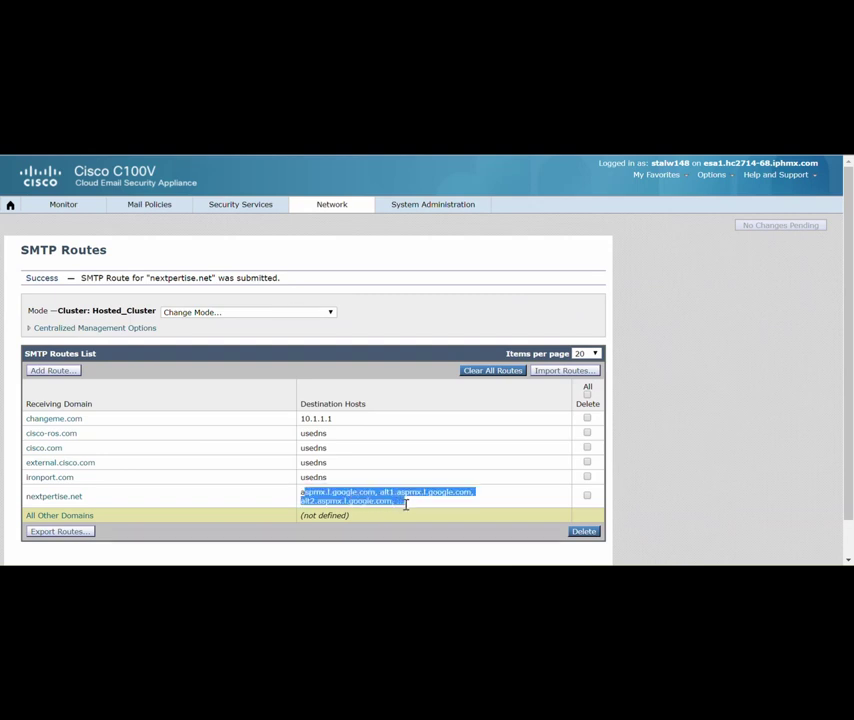
pyautogui.click(440, 492)
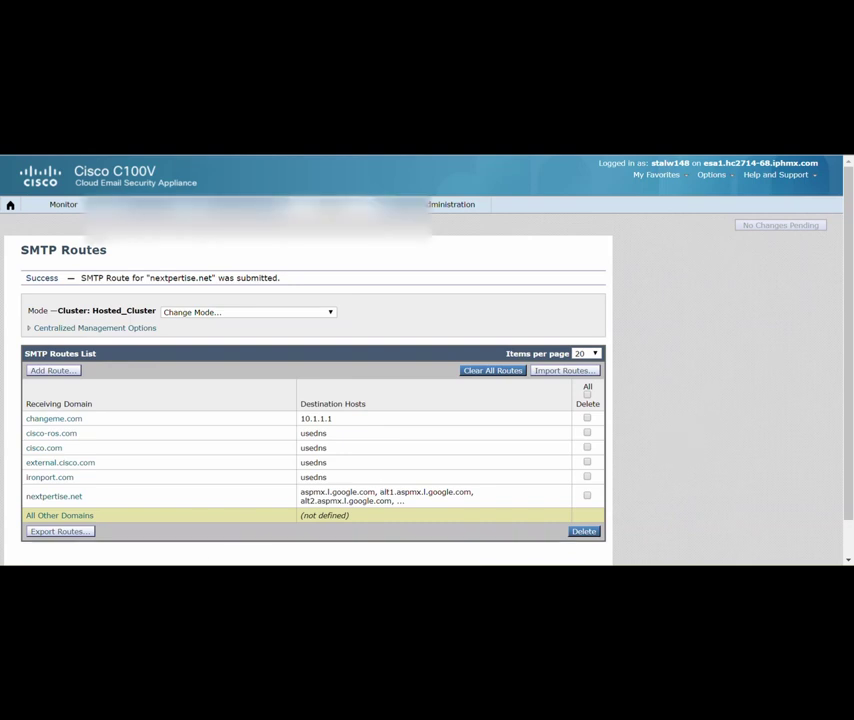
# Send 'Test Email to Nextpertise' with body 'Hello this is a test!' to the nextpertise.net mailbox.
pyautogui.moveTo(180, 565)
pyautogui.click(223, 530)
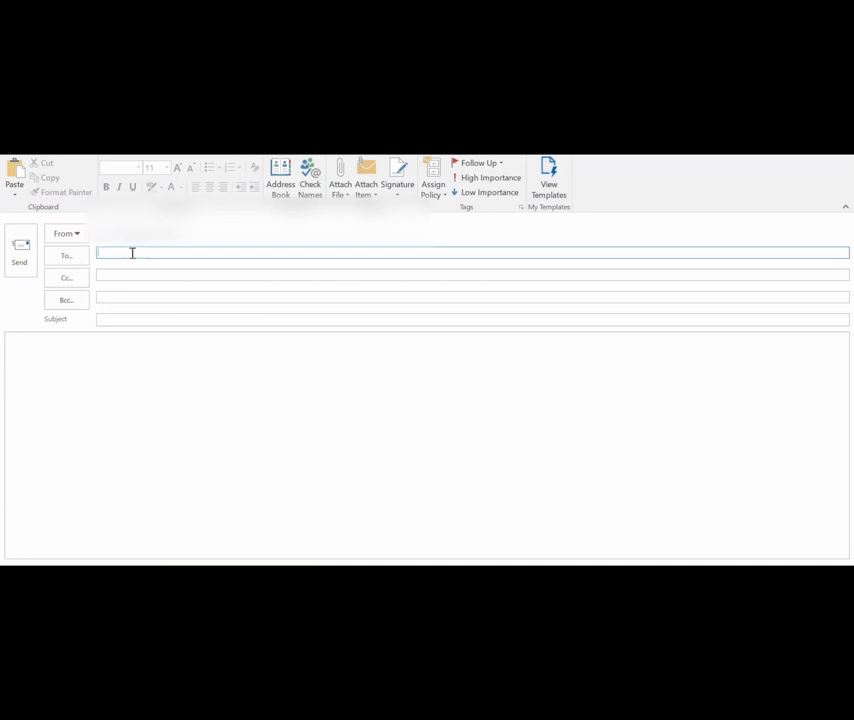
pyautogui.write('myron')
pyautogui.press('Tab')
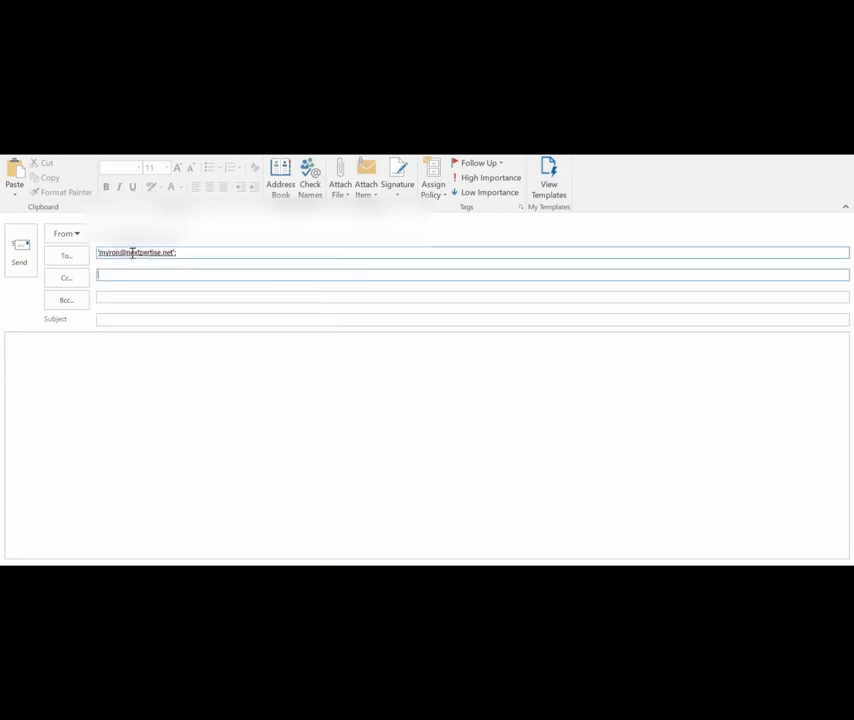
pyautogui.press('Tab')
pyautogui.press('Tab')
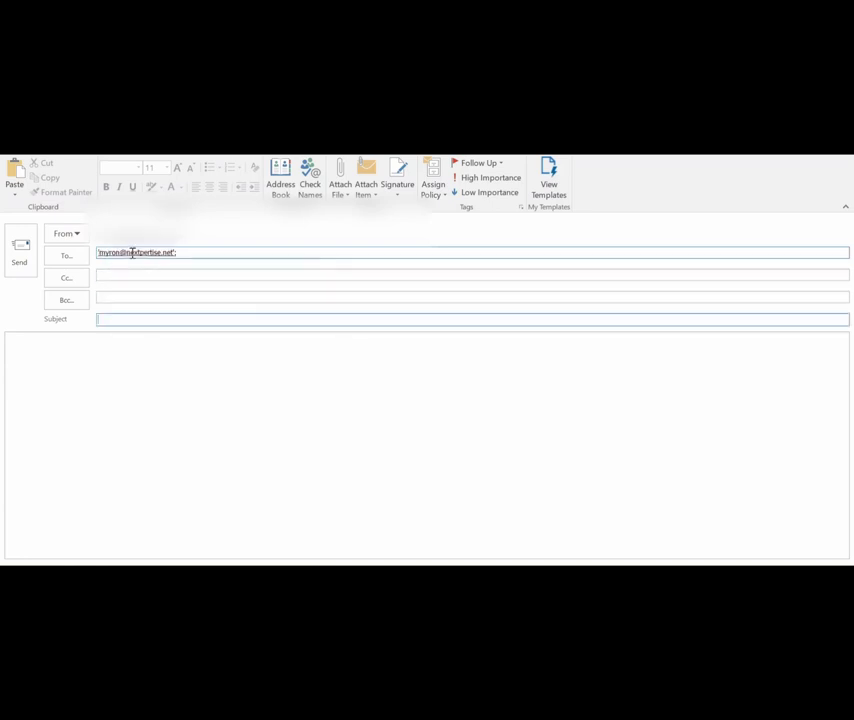
pyautogui.write('Test Email to Ne')
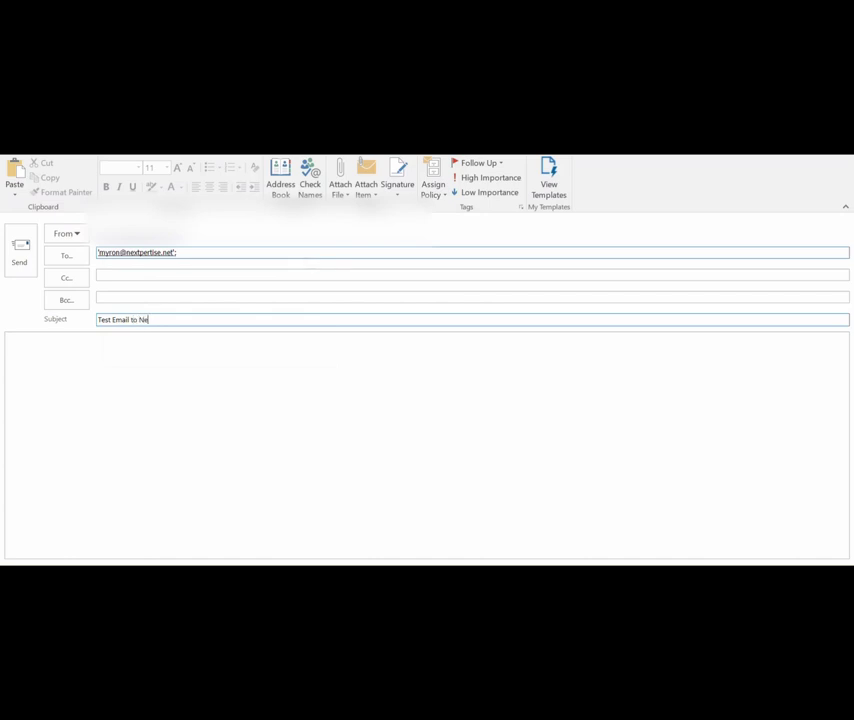
pyautogui.write('xtpertise')
pyautogui.press('Tab')
pyautogui.write('Hello this ')
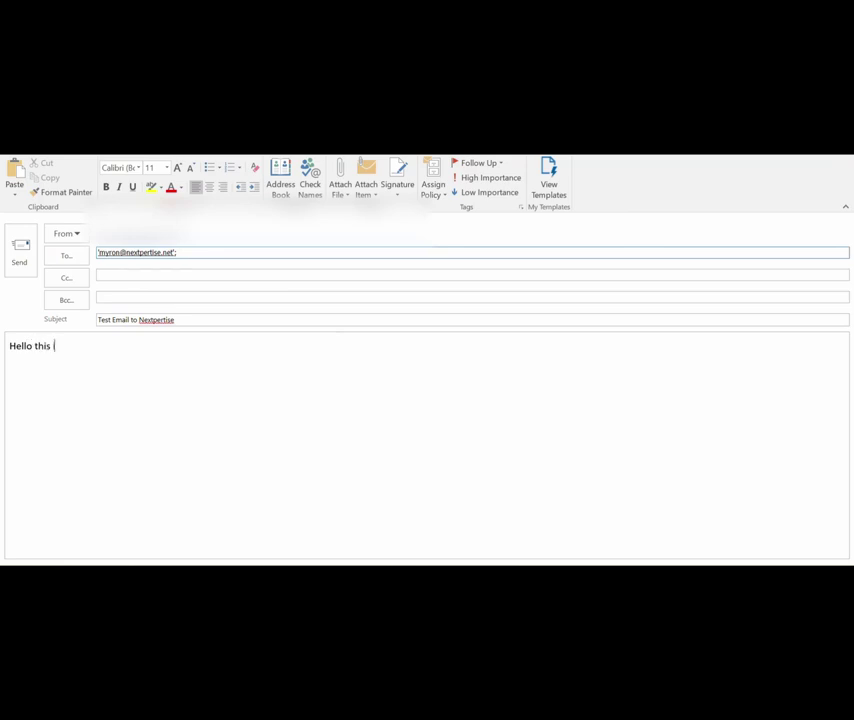
pyautogui.write('is a test!')
pyautogui.click(18, 263)
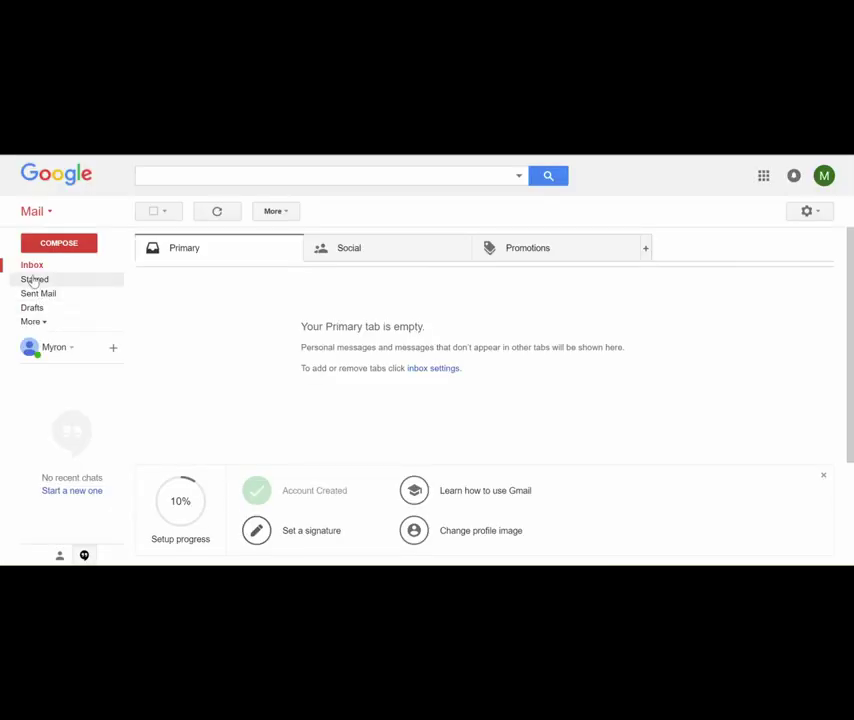
# Refresh the Gmail inbox until the test email appears.
pyautogui.click(32, 266)
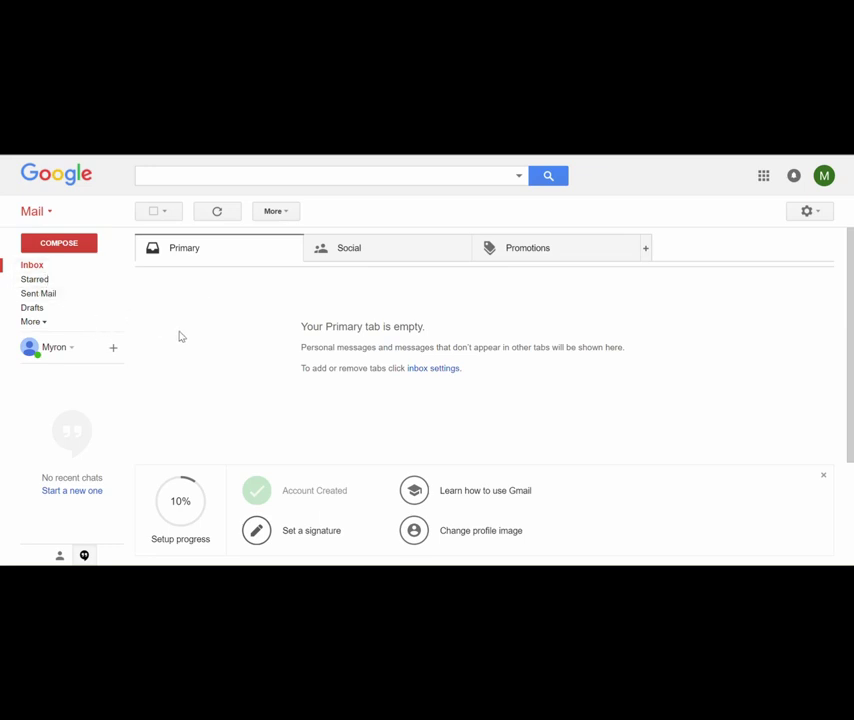
pyautogui.click(48, 268)
pyautogui.click(217, 211)
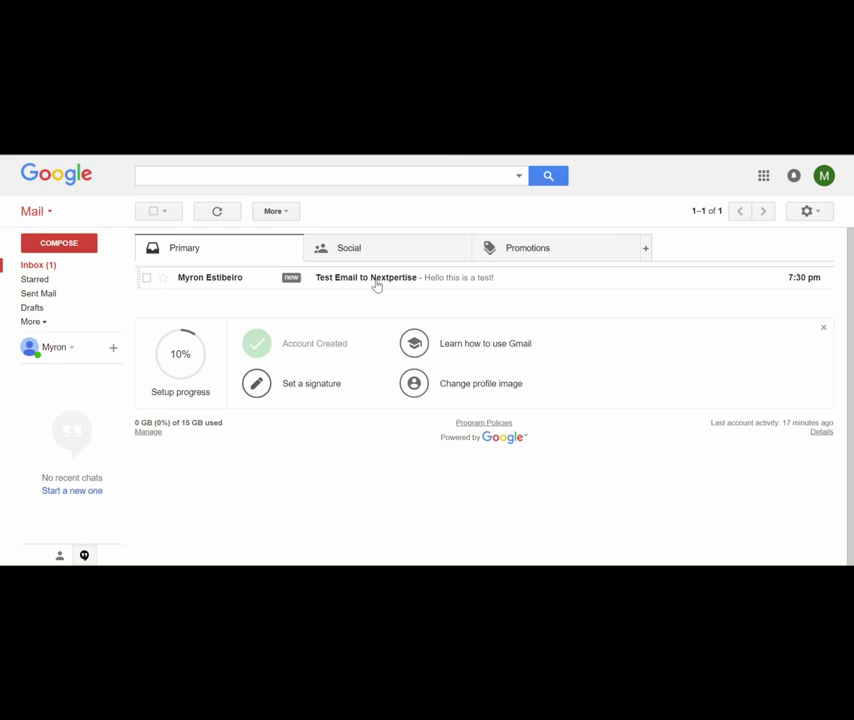
# Open 'Test Email to Nextpertise', view its sender and recipient details, then return to the inbox.
pyautogui.click(376, 280)
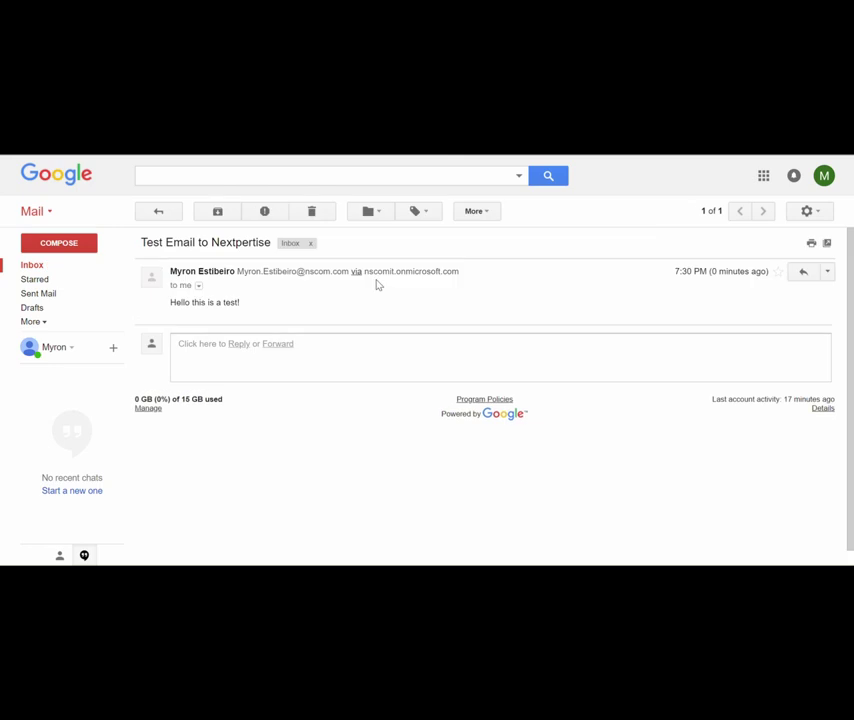
pyautogui.click(197, 287)
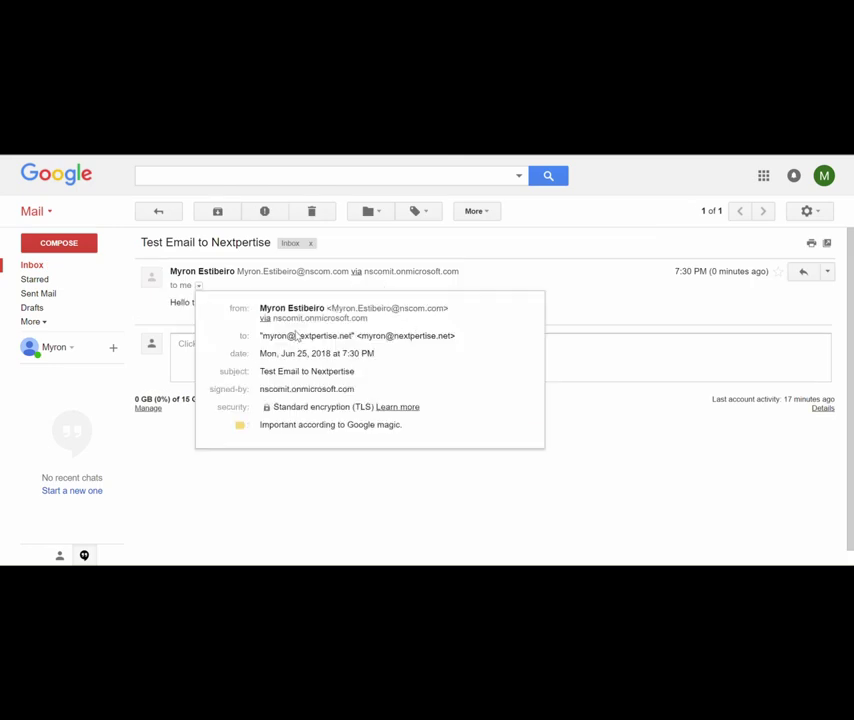
pyautogui.moveTo(263, 371); pyautogui.dragTo(357, 374)
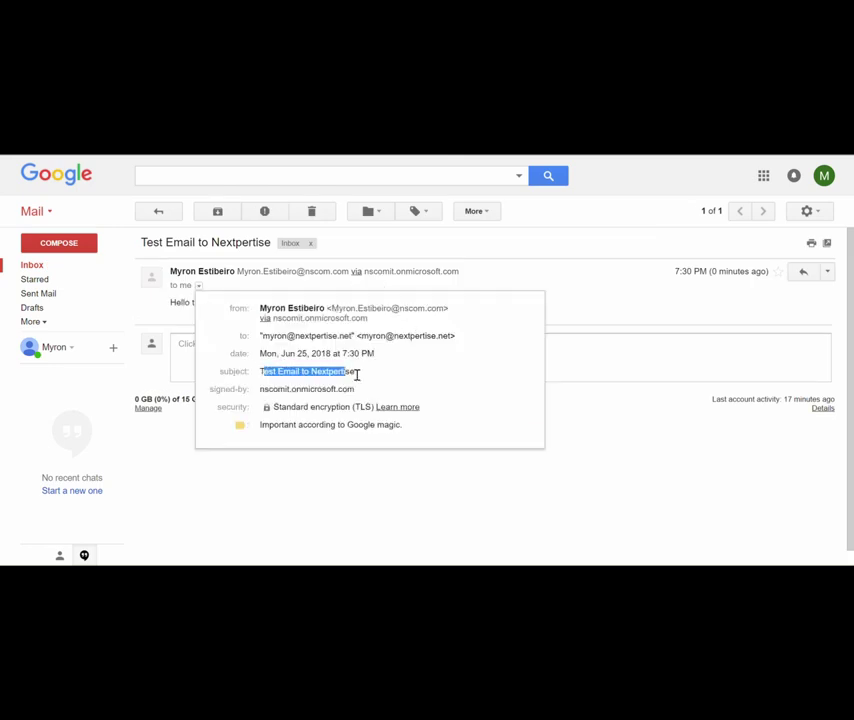
pyautogui.click(566, 303)
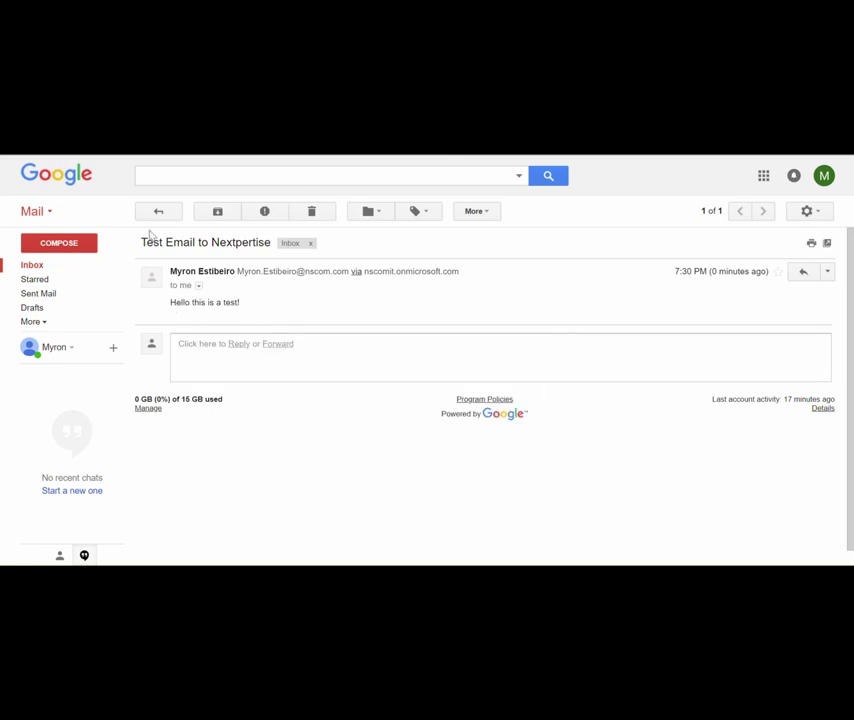
pyautogui.click(32, 265)
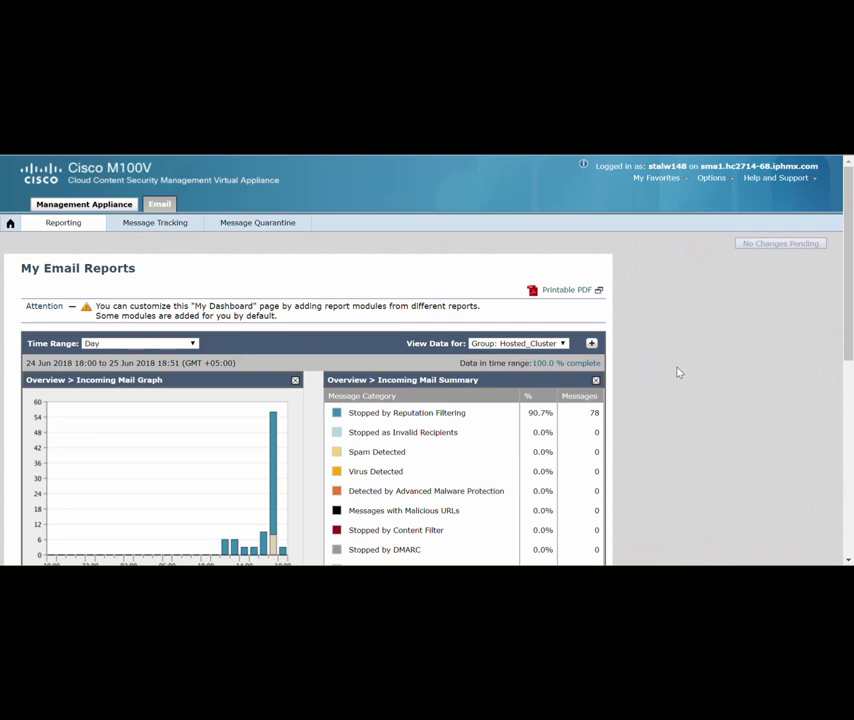
# Scroll through My Email Reports, showing 78 incoming messages stopped by reputation filtering.
pyautogui.scroll(-5, 176, 278)
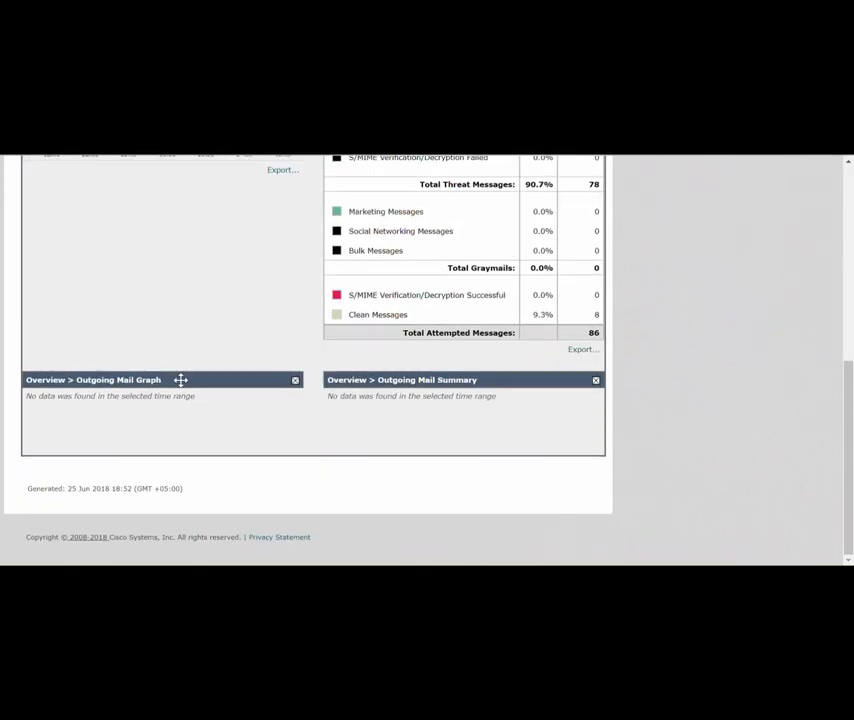
pyautogui.scroll(10, 181, 380)
pyautogui.scroll(-6, 191, 381)
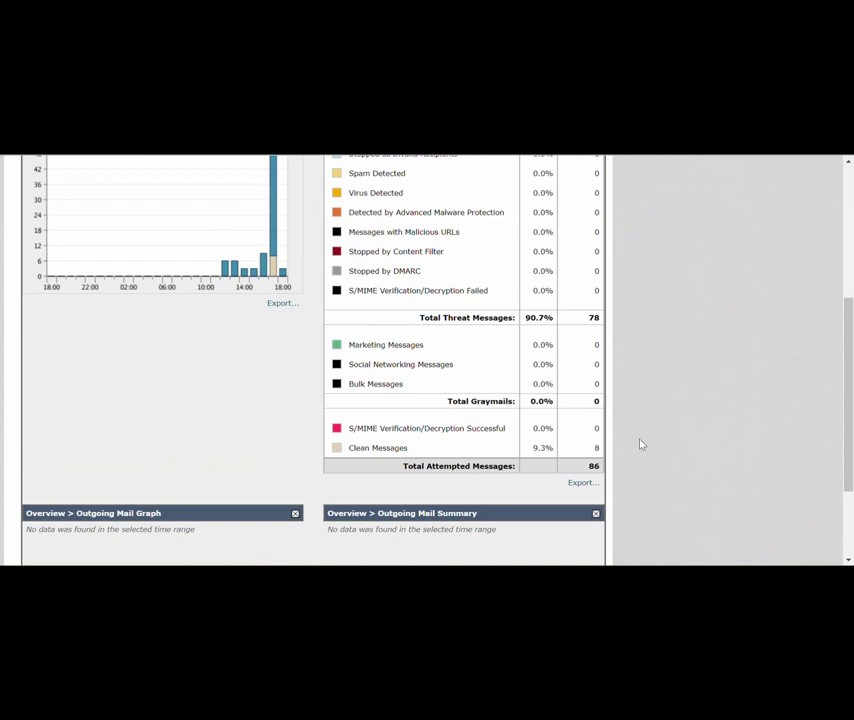
pyautogui.scroll(3, 425, 333)
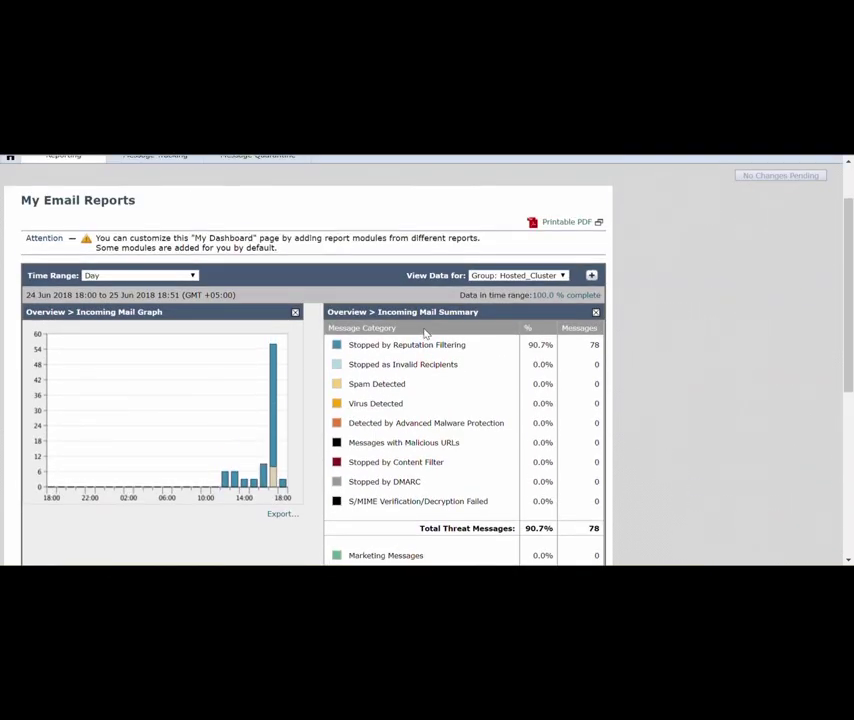
pyautogui.scroll(1, 370, 385)
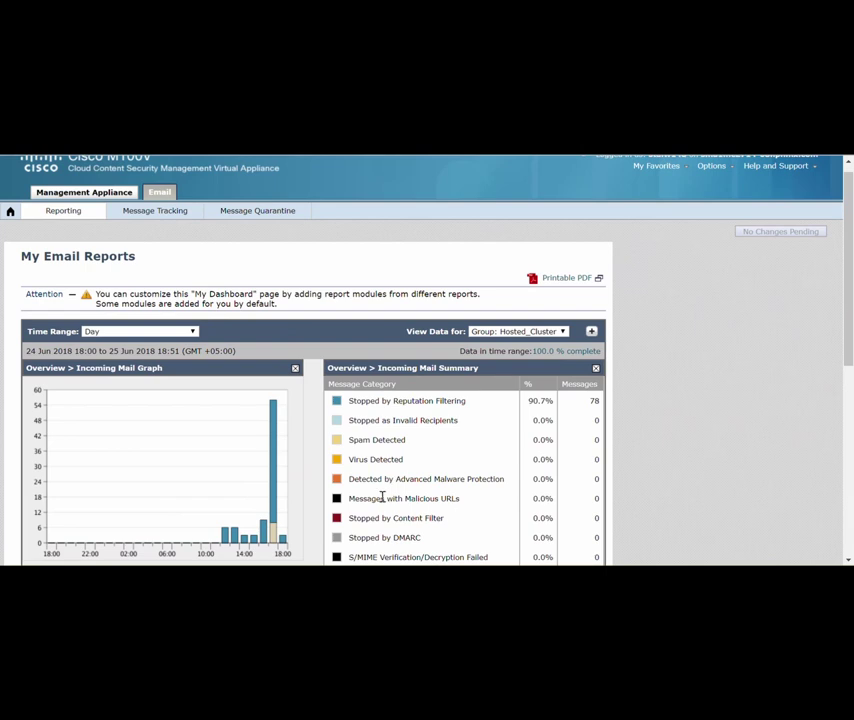
pyautogui.scroll(-1, 381, 497)
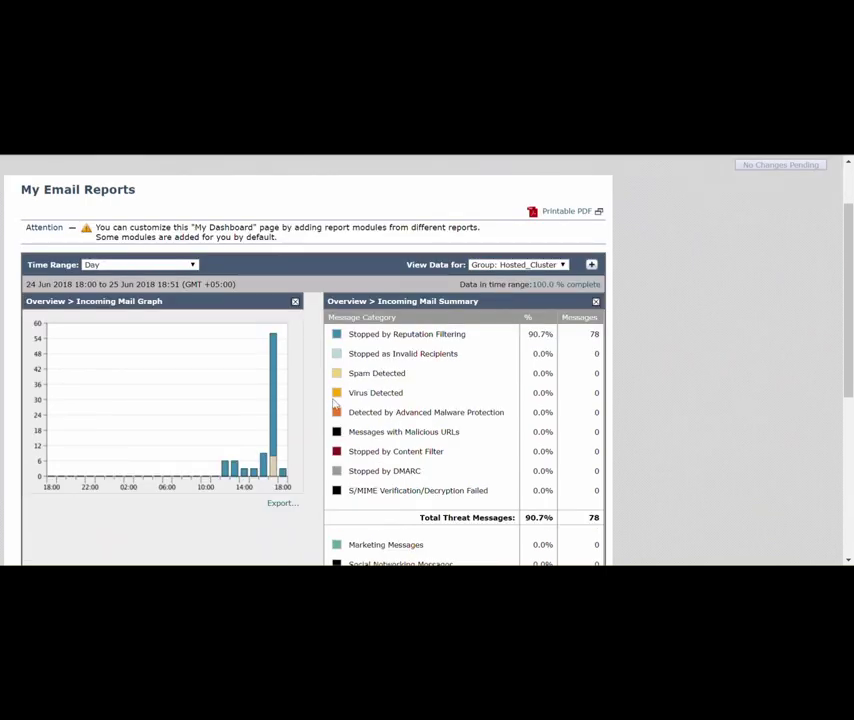
pyautogui.scroll(-3, 370, 427)
pyautogui.scroll(4, 368, 426)
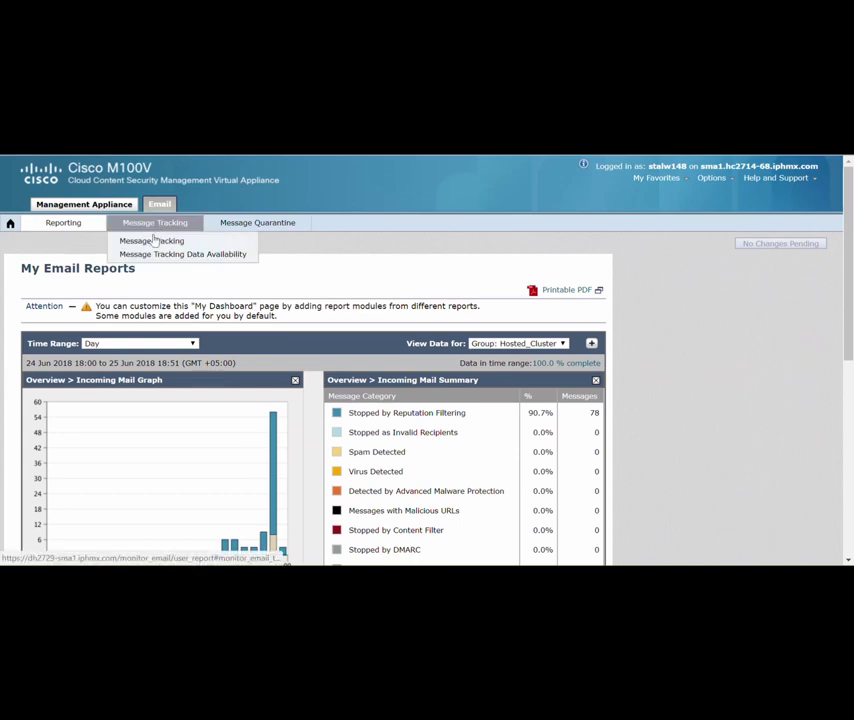
# Run a message tracking search from 19:00 today to find the Test Email to Nextpertise.
pyautogui.click(154, 241)
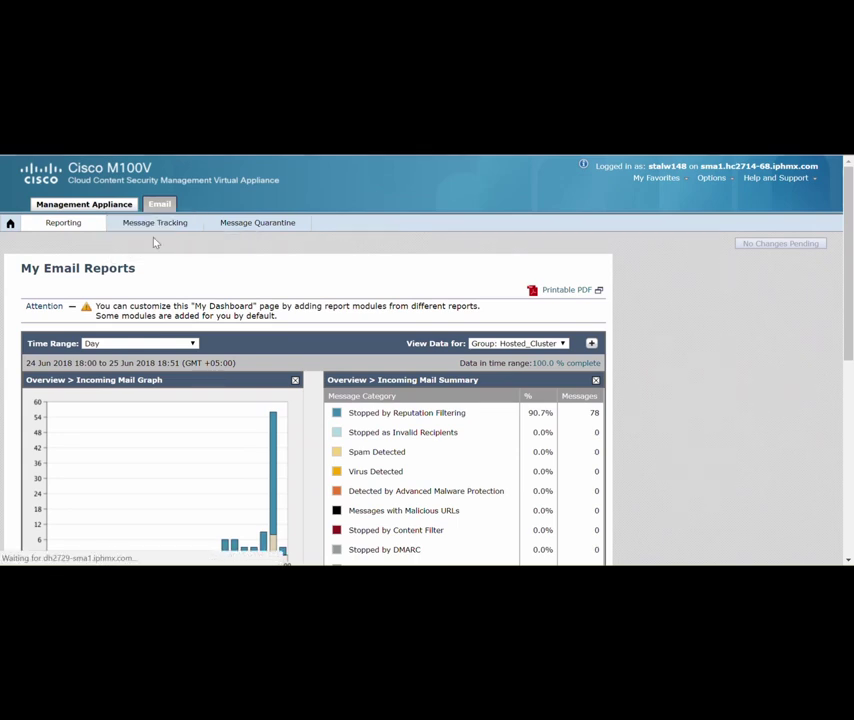
pyautogui.scroll(-2, 343, 328)
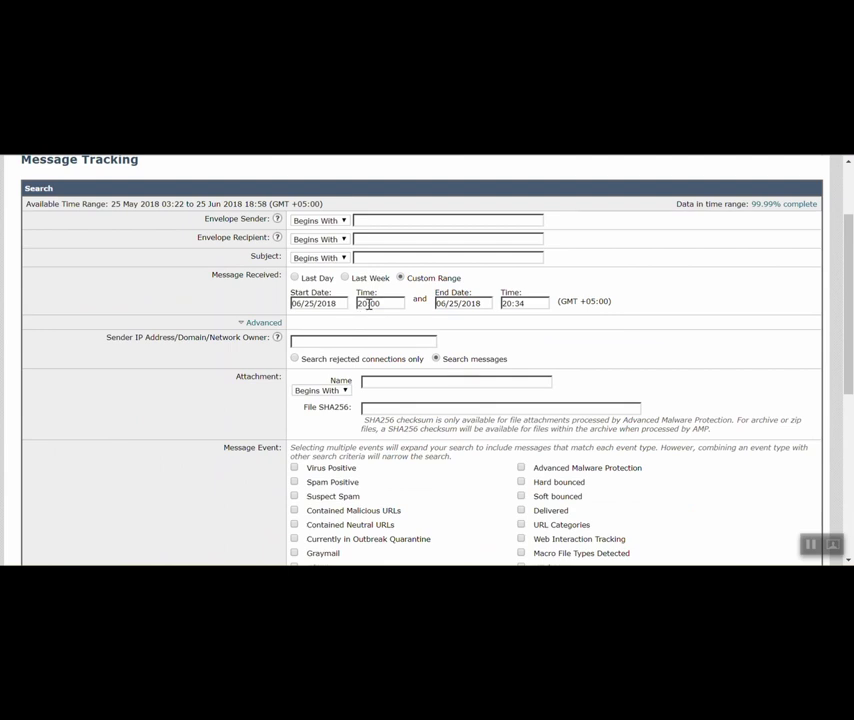
pyautogui.moveTo(368, 304); pyautogui.dragTo(357, 306)
pyautogui.write('19')
pyautogui.scroll(-5, 621, 450)
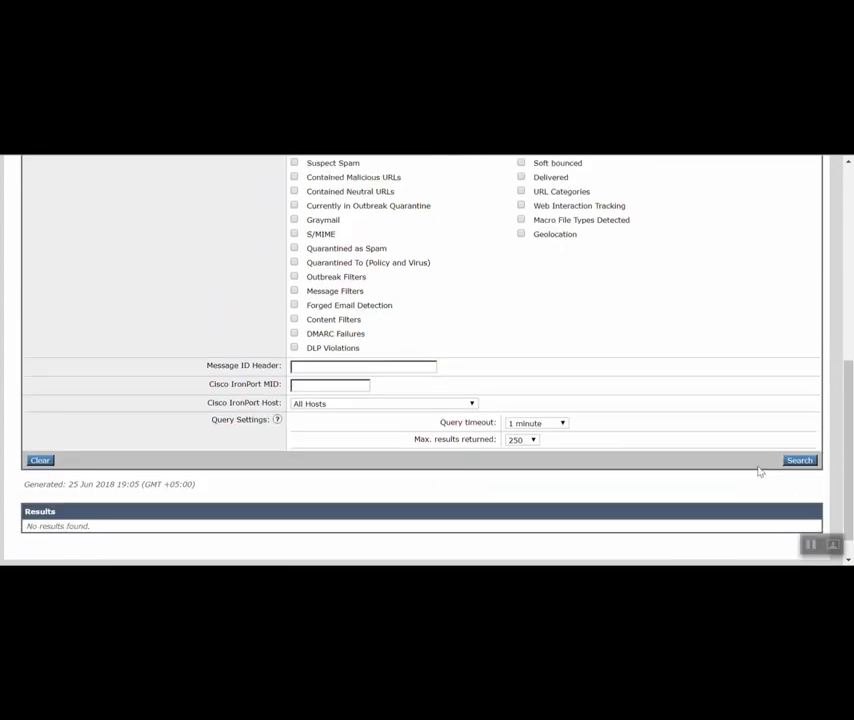
pyautogui.click(793, 462)
pyautogui.scroll(-2, 785, 463)
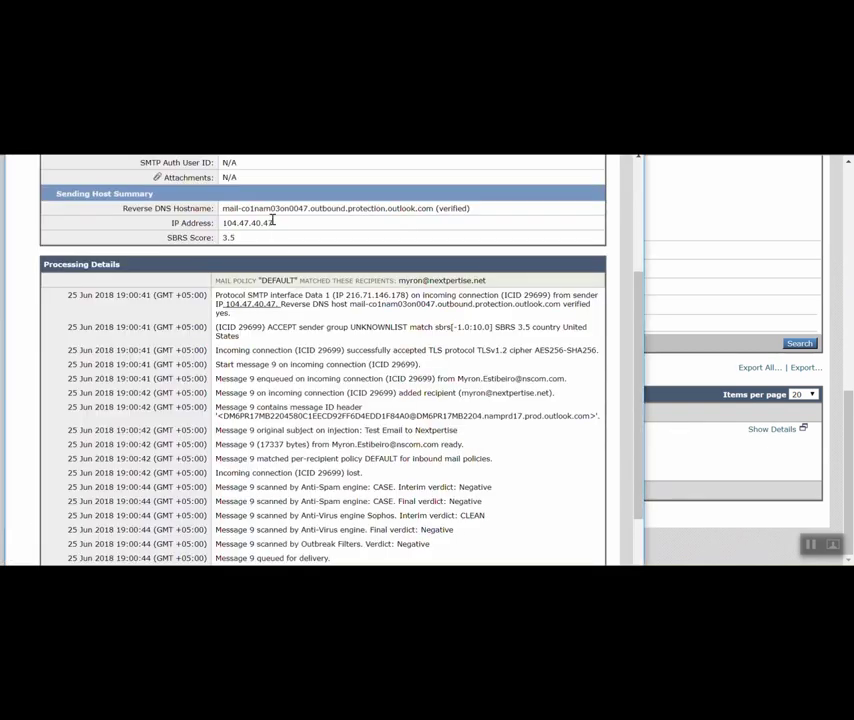
pyautogui.moveTo(271, 221); pyautogui.dragTo(223, 221)
pyautogui.click(240, 221)
pyautogui.scroll(-1, 354, 322)
pyautogui.scroll(-4, 354, 322)
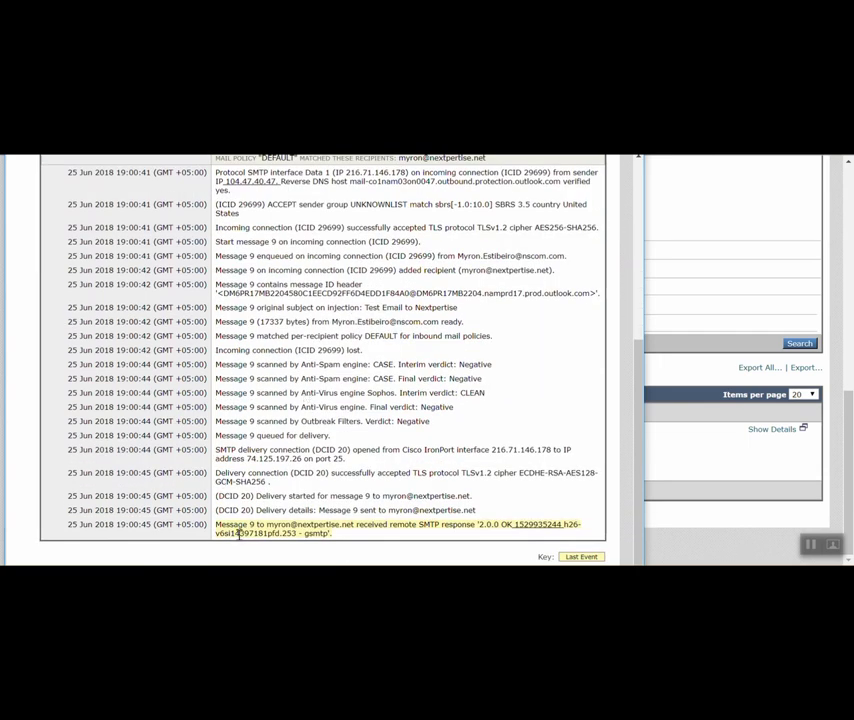
pyautogui.moveTo(253, 526); pyautogui.dragTo(438, 535)
pyautogui.click(438, 535)
pyautogui.moveTo(332, 533); pyautogui.dragTo(214, 524)
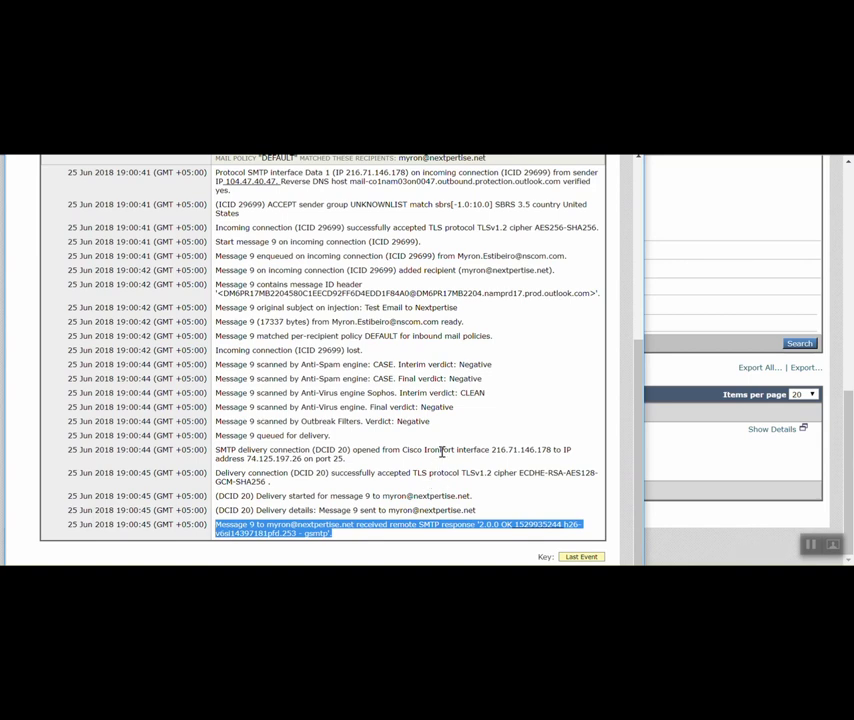
pyautogui.scroll(5, 418, 406)
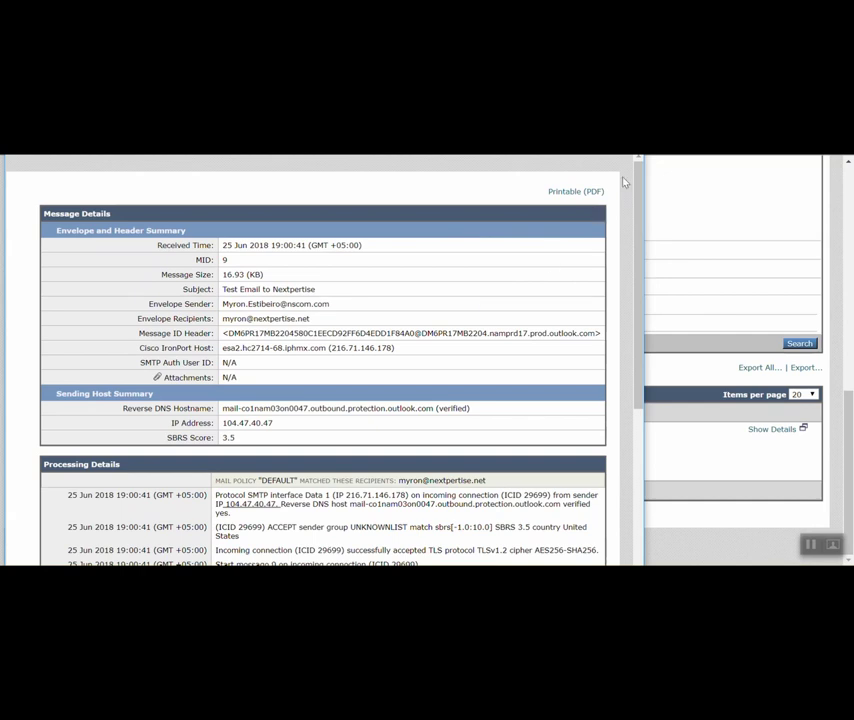
pyautogui.hotkey('ctrl', 'w')
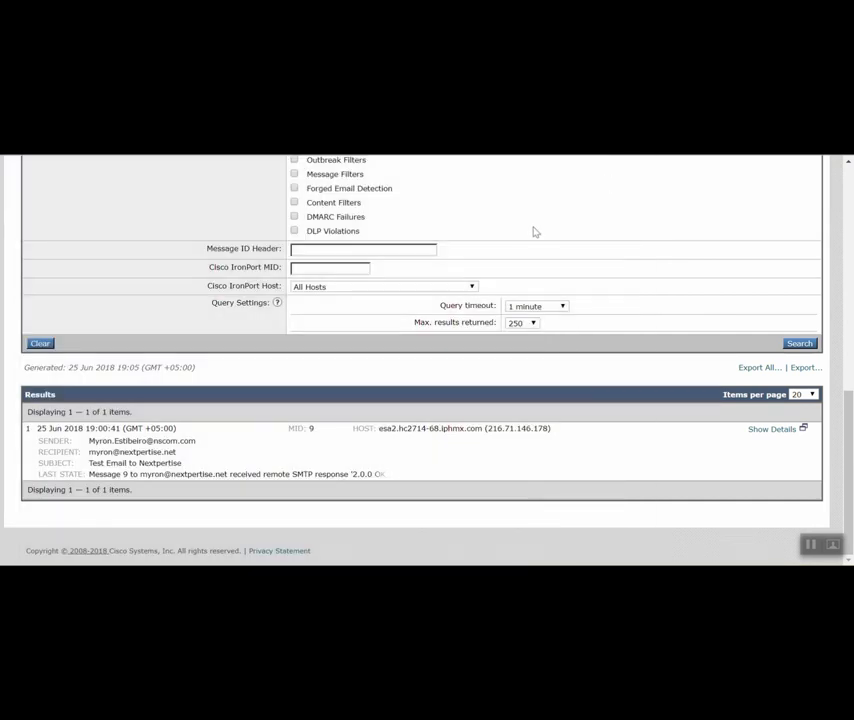
pyautogui.scroll(5, 535, 232)
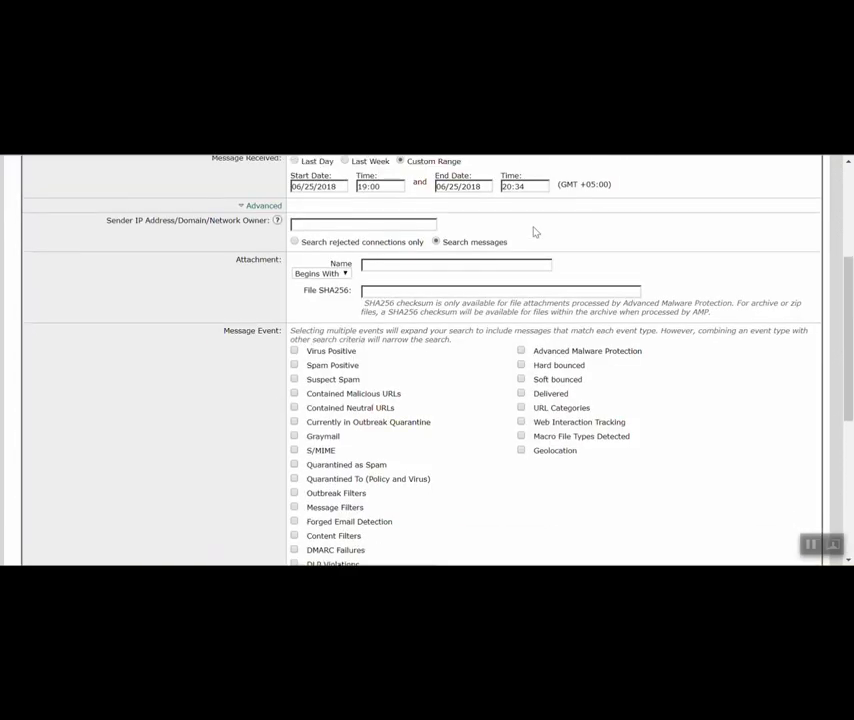
pyautogui.scroll(3, 698, 306)
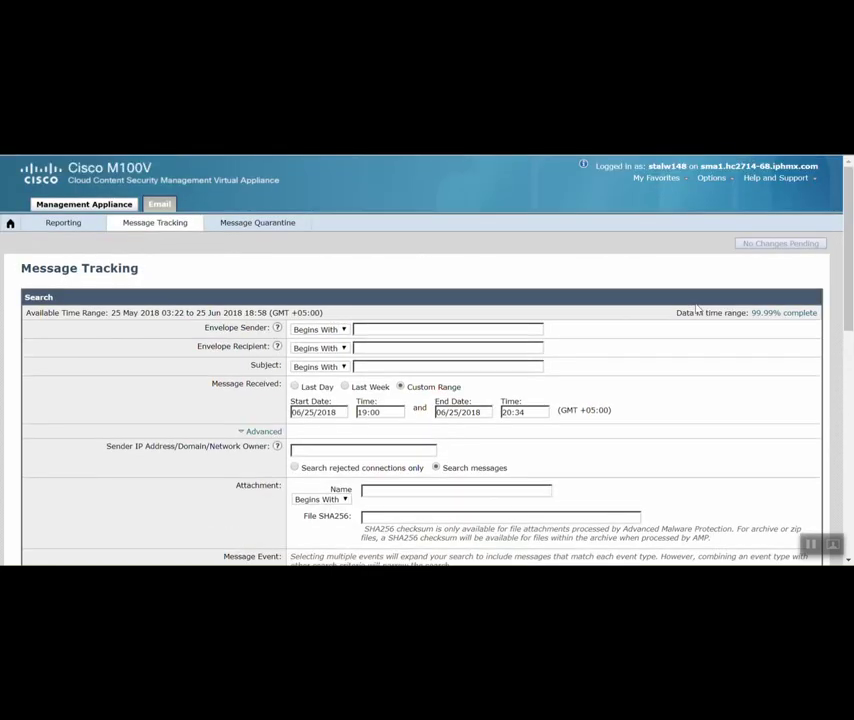